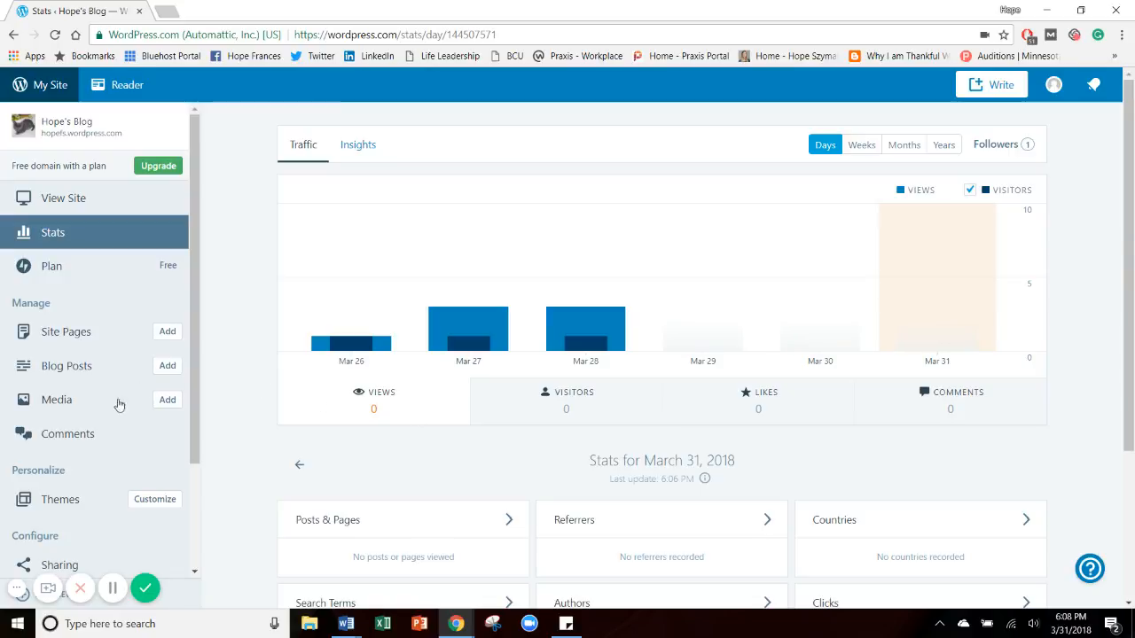
Open the widget areas in the site customizer and bring the page footer into view in the preview.
left_click(155, 500)
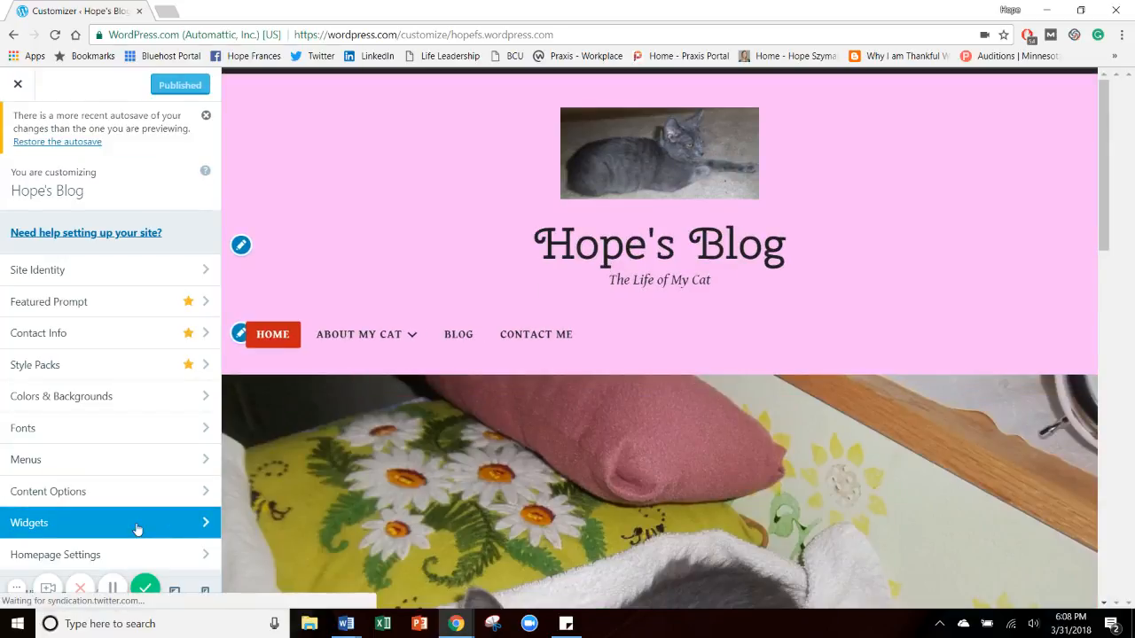
left_click(136, 530)
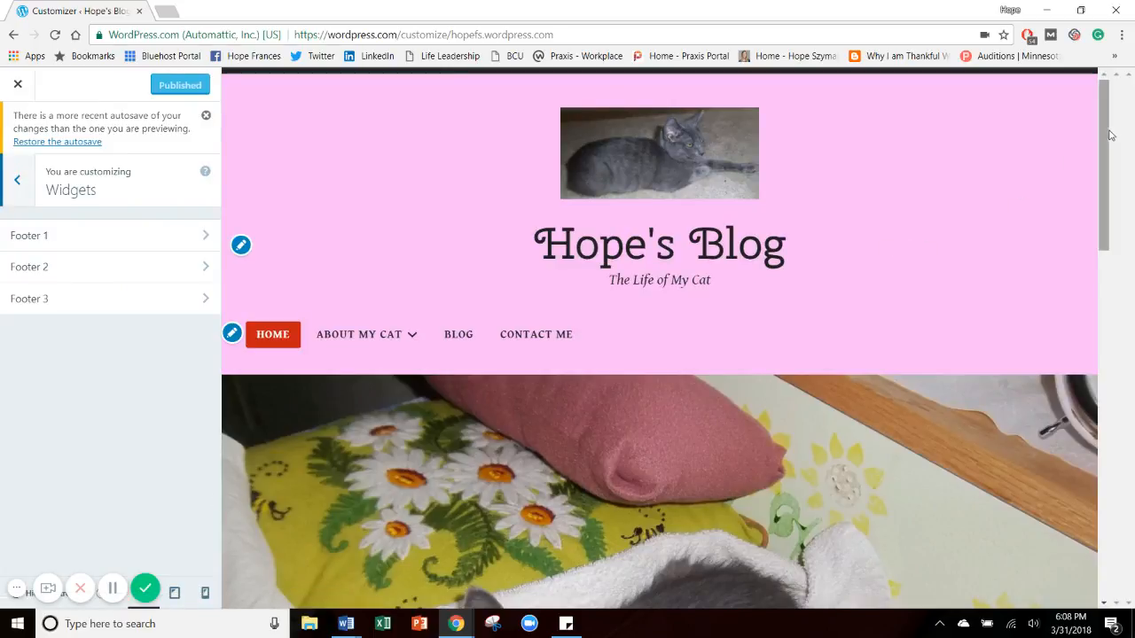
scroll(1081, 241, "down", 2)
scroll(1081, 236, "down", 15)
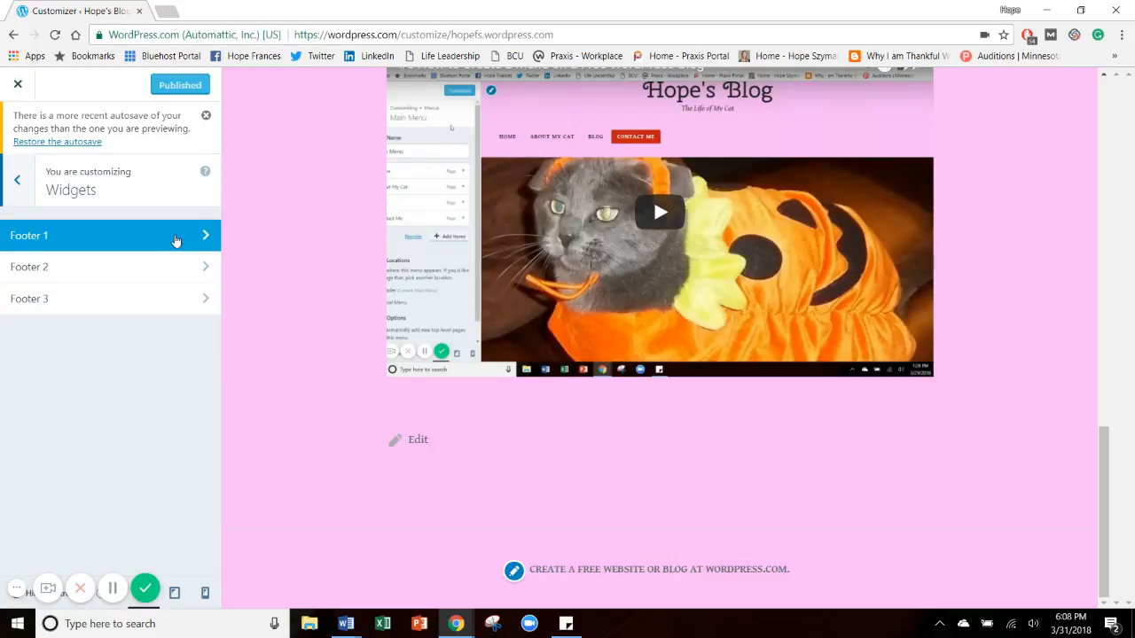
Add a Blog Stats widget to the Footer 1 area.
left_click(175, 240)
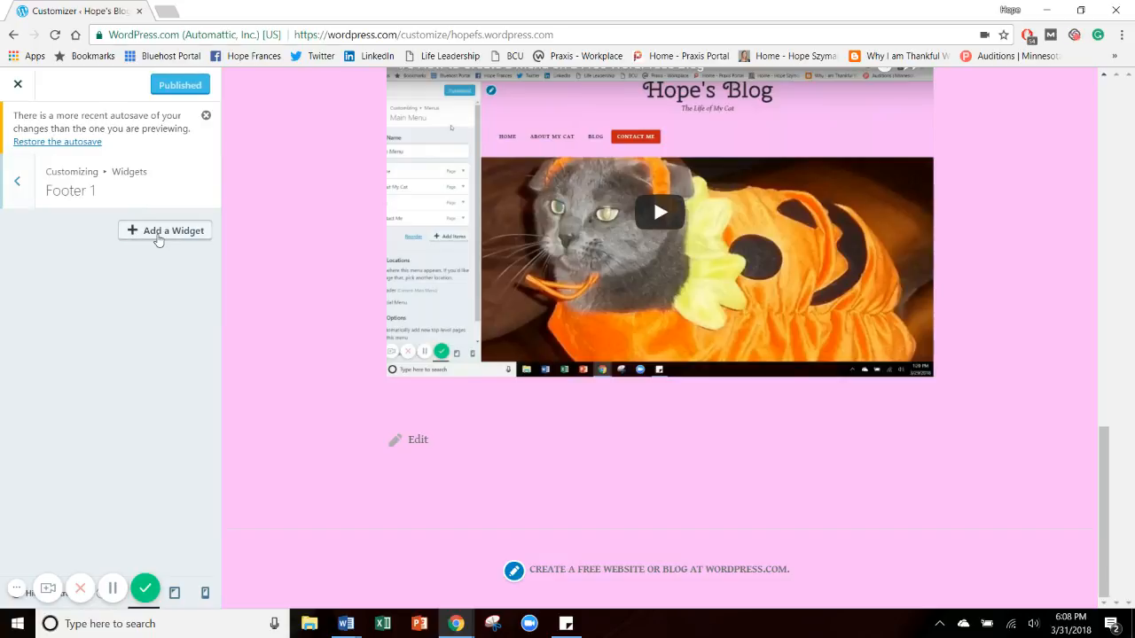
left_click(165, 230)
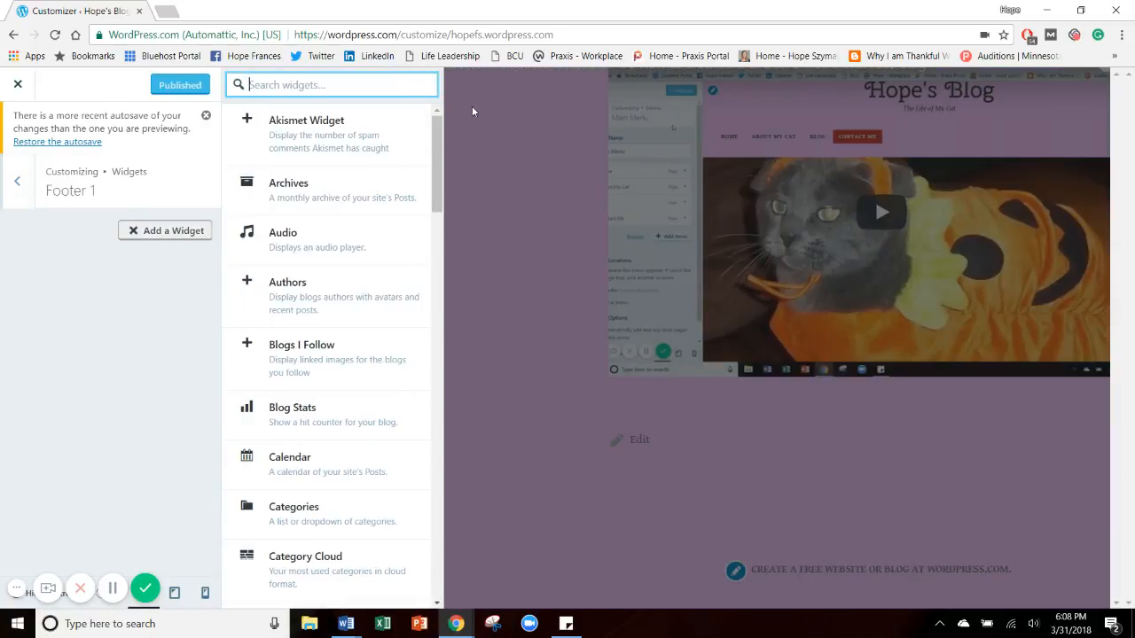
left_click_drag(437, 129, 440, 103)
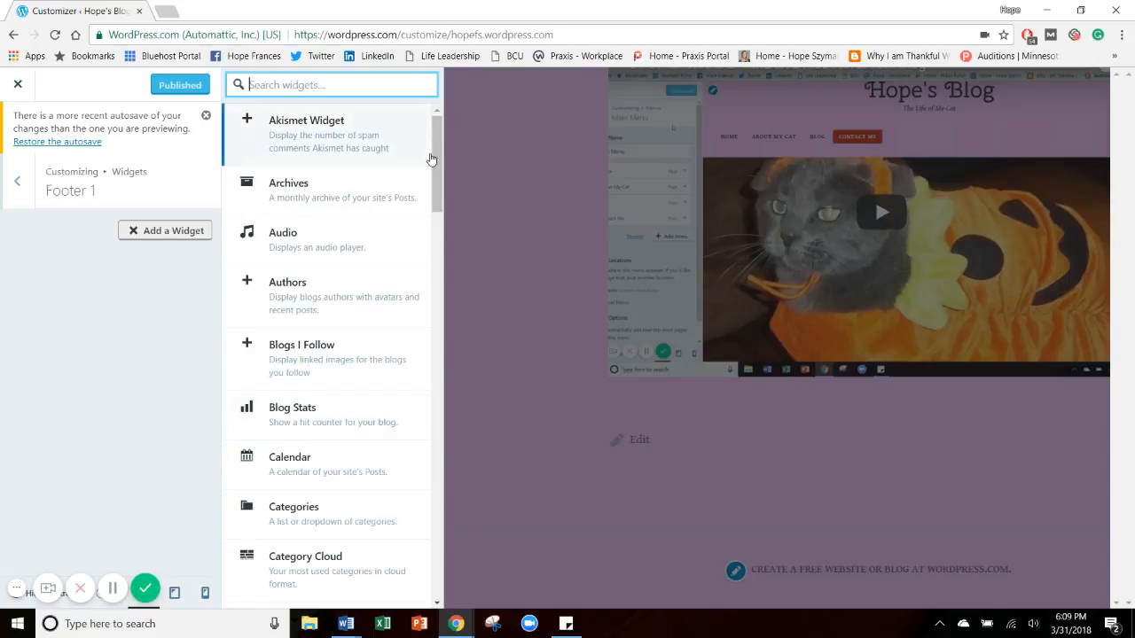
left_click(281, 430)
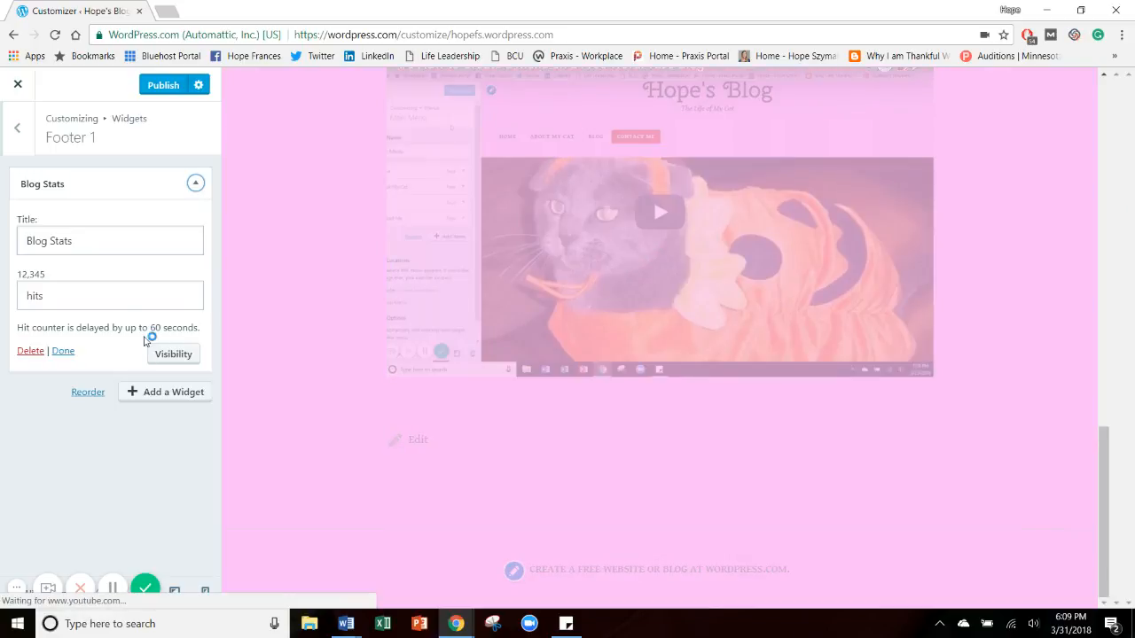
Change the Blog Stats counter label to "Hits", check it in the preview and collapse the widget.
double_click(49, 300)
type("H")
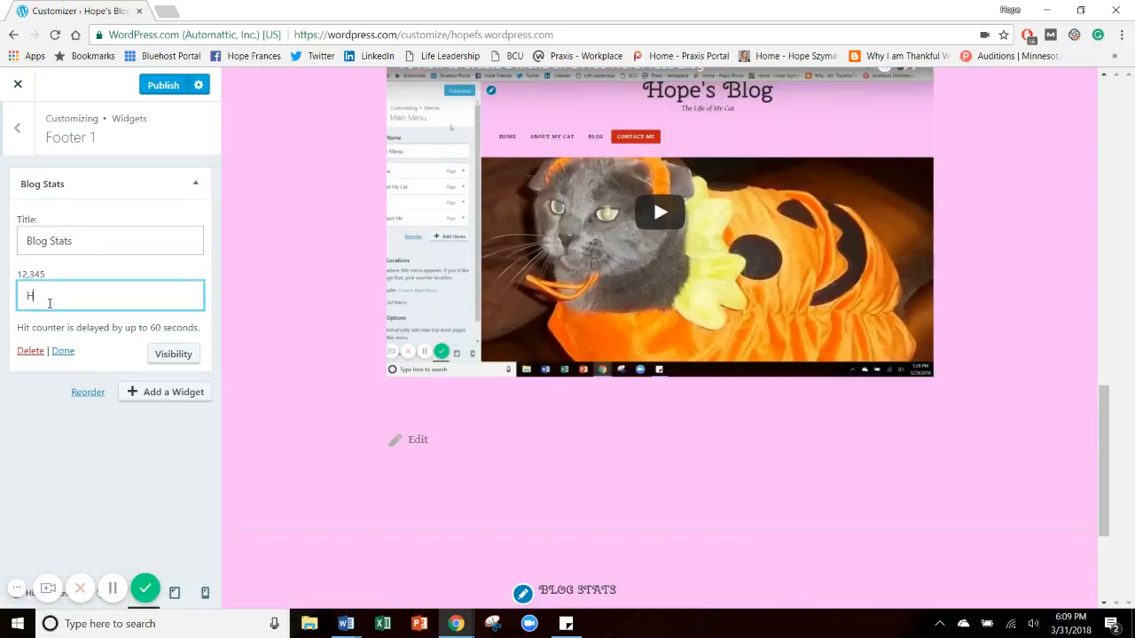
type("its")
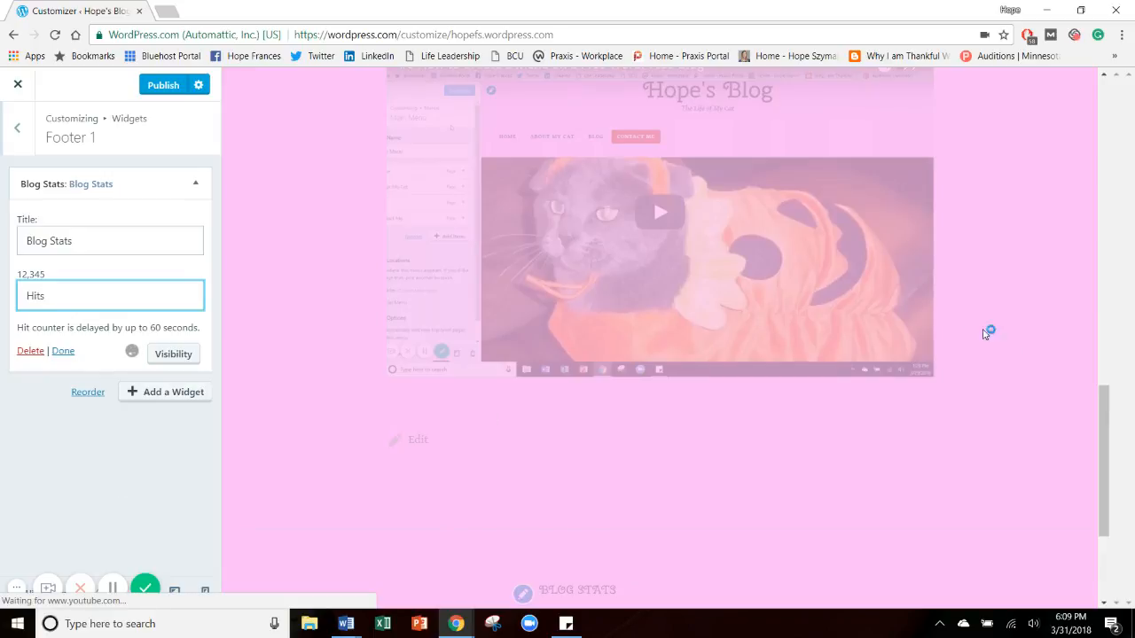
left_click_drag(1101, 412, 1102, 502)
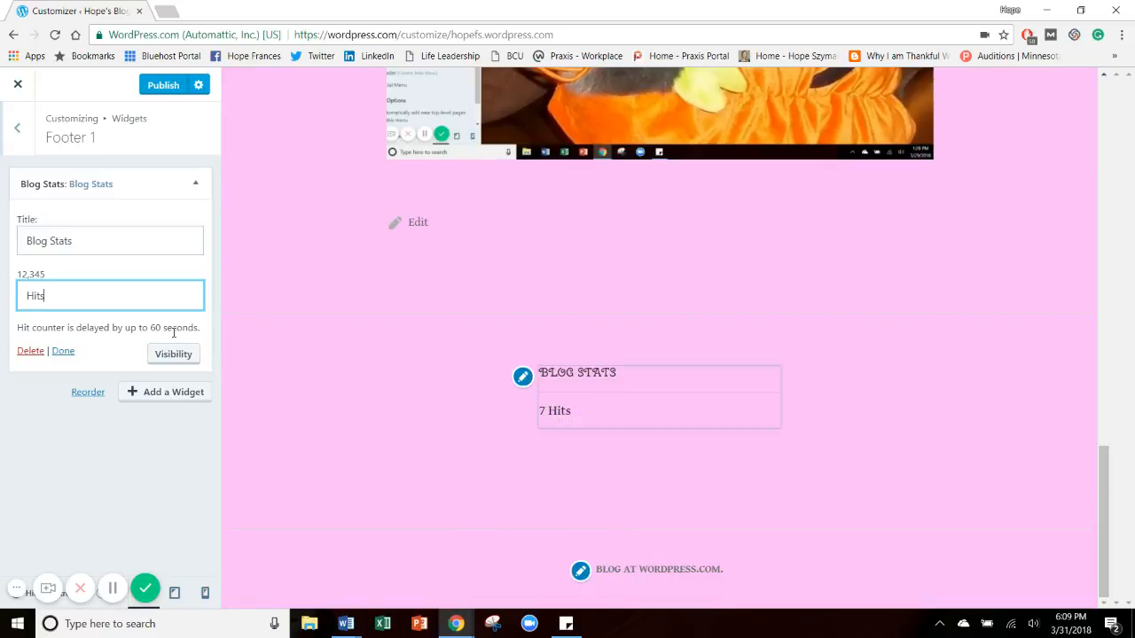
left_click(188, 183)
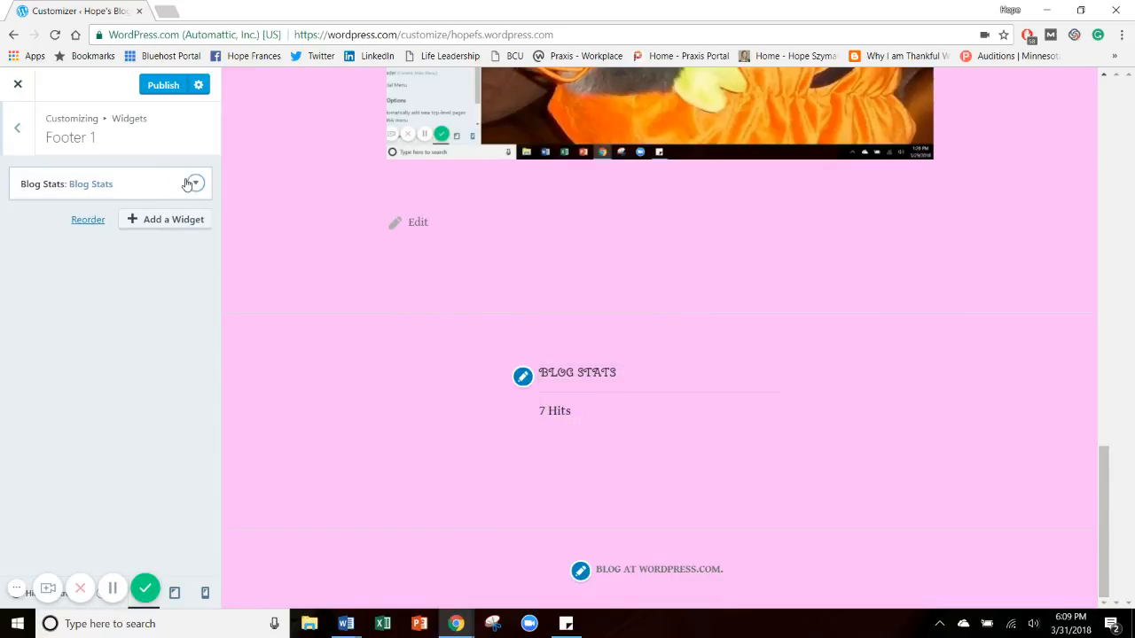
Add a Calendar widget to Footer 1.
left_click(171, 220)
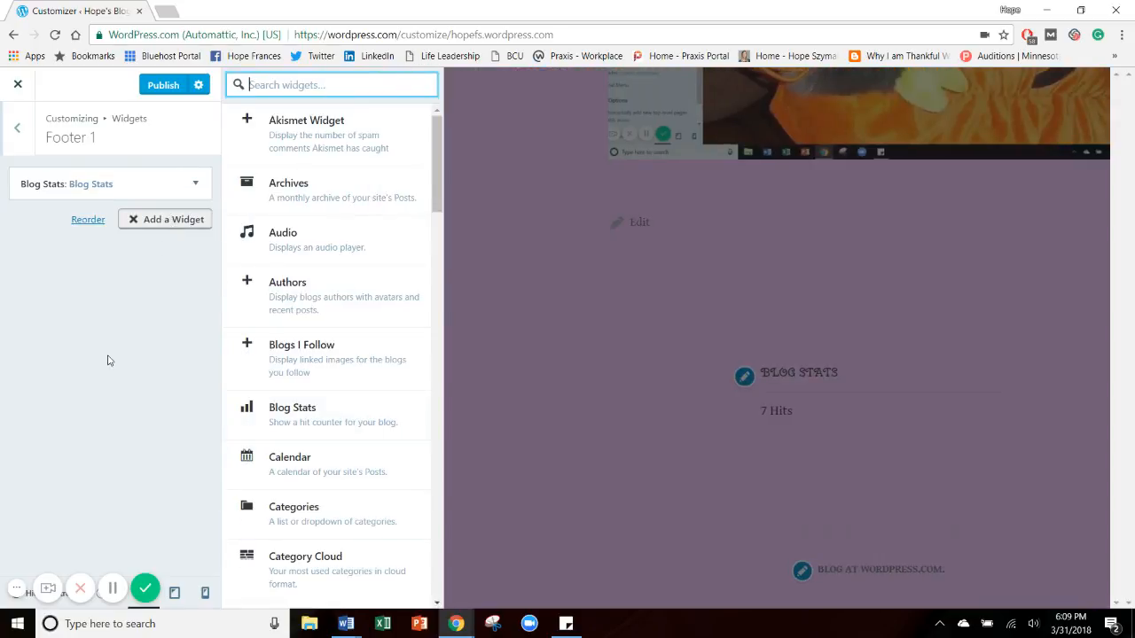
scroll(328, 355, "down", 5)
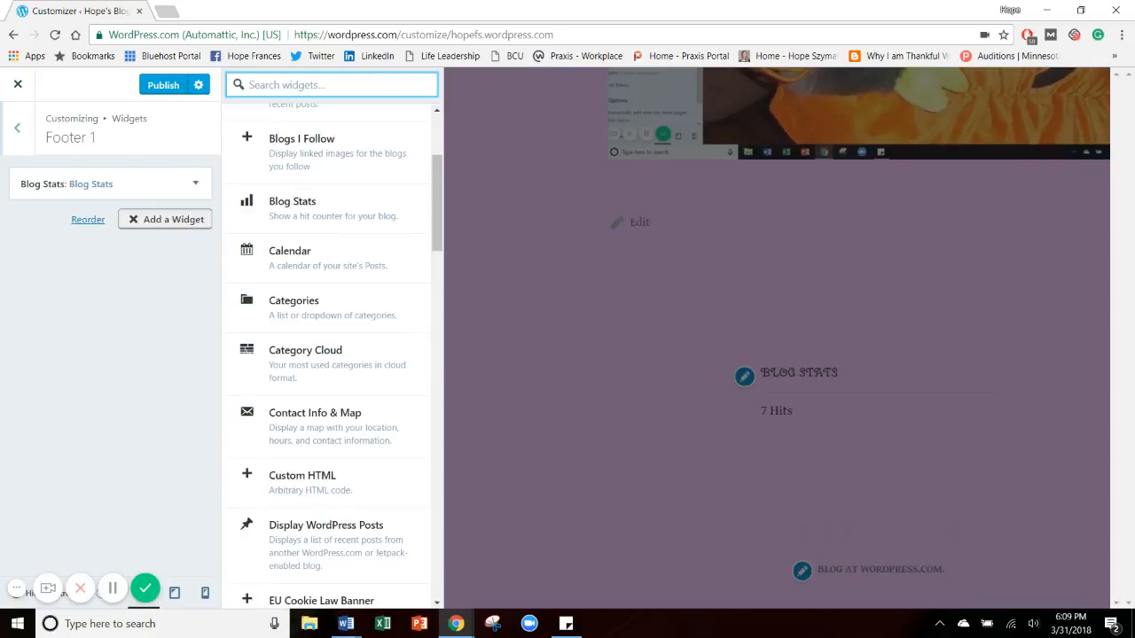
scroll(328, 355, "down", 1)
scroll(329, 354, "up", 1)
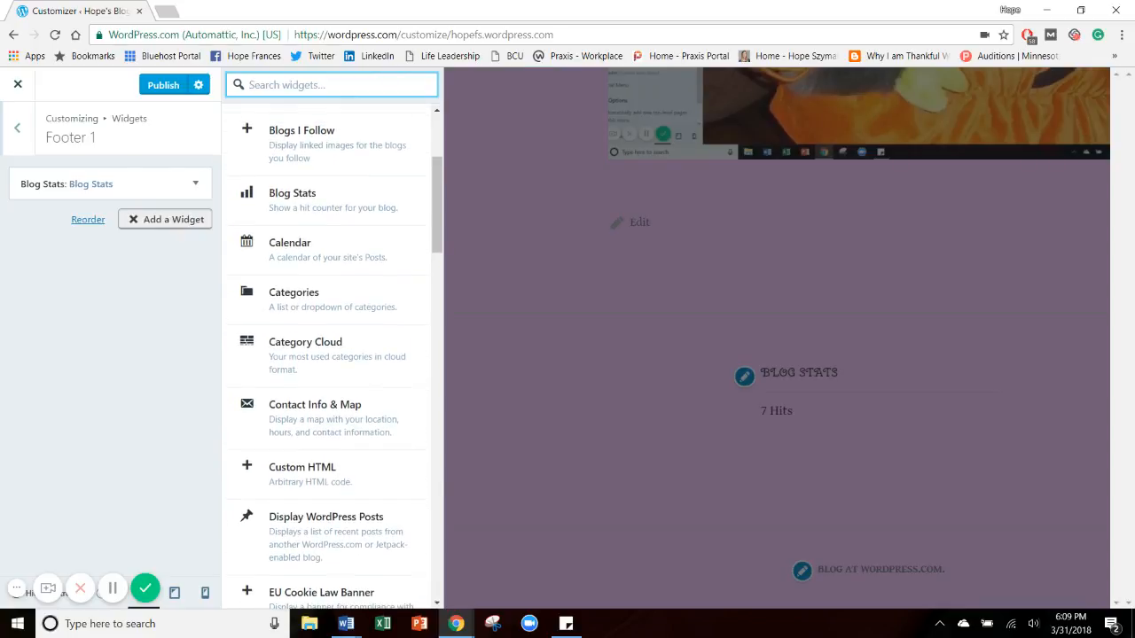
left_click(346, 248)
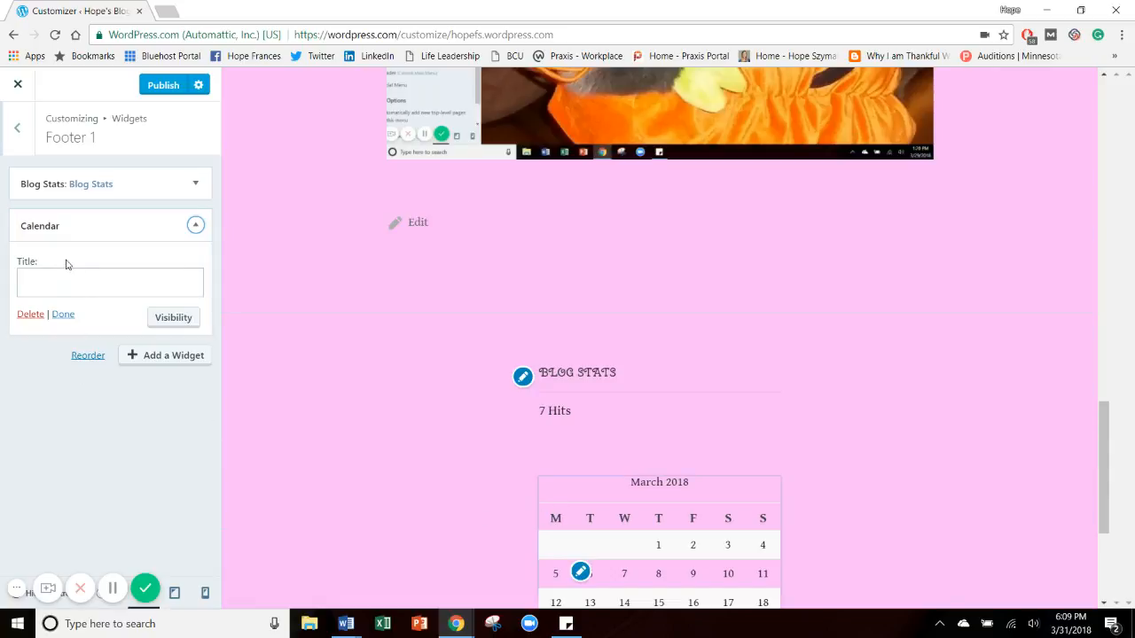
Title the Calendar widget "Blog Post Calendar" and move it above the Blog Stats widget.
left_click(63, 275)
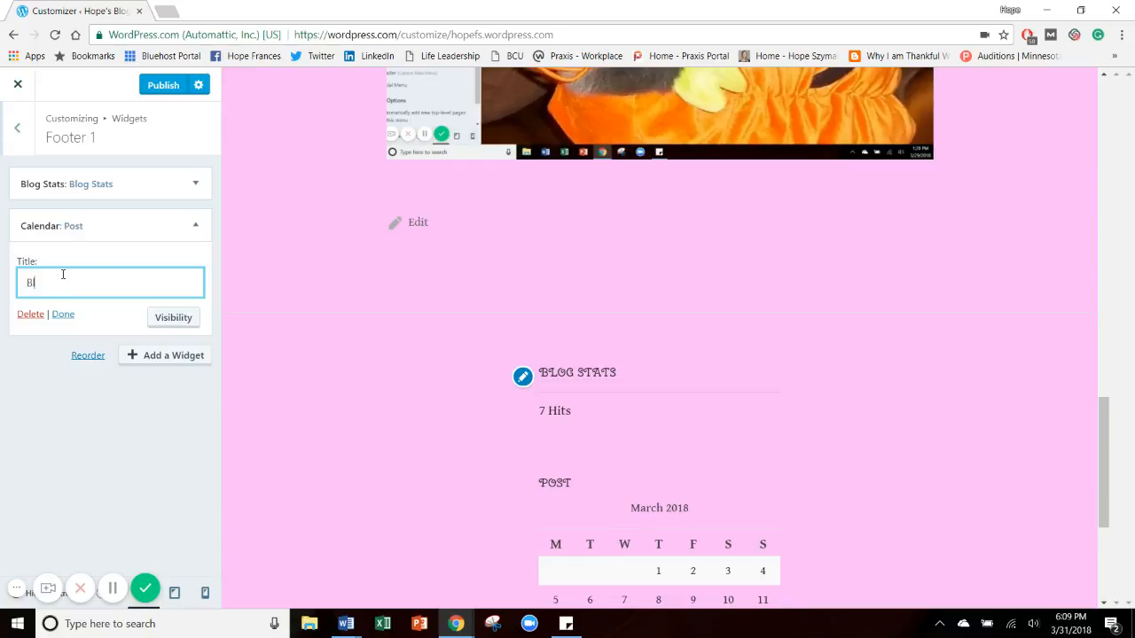
type("Blog POstost Cl")
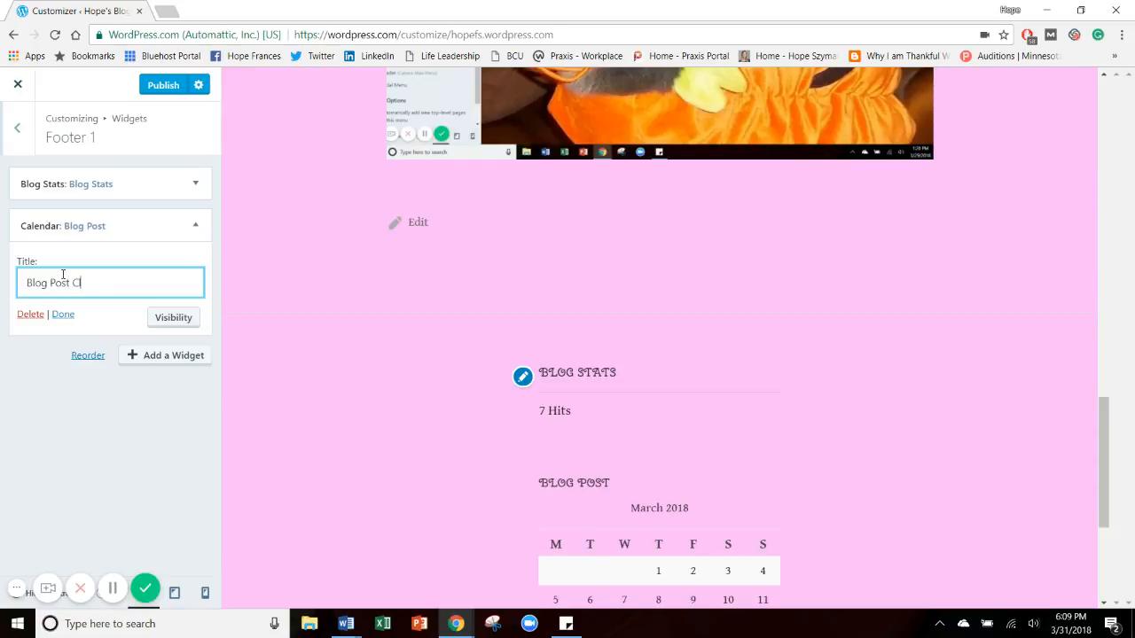
key("BackSpace")
type("alendar")
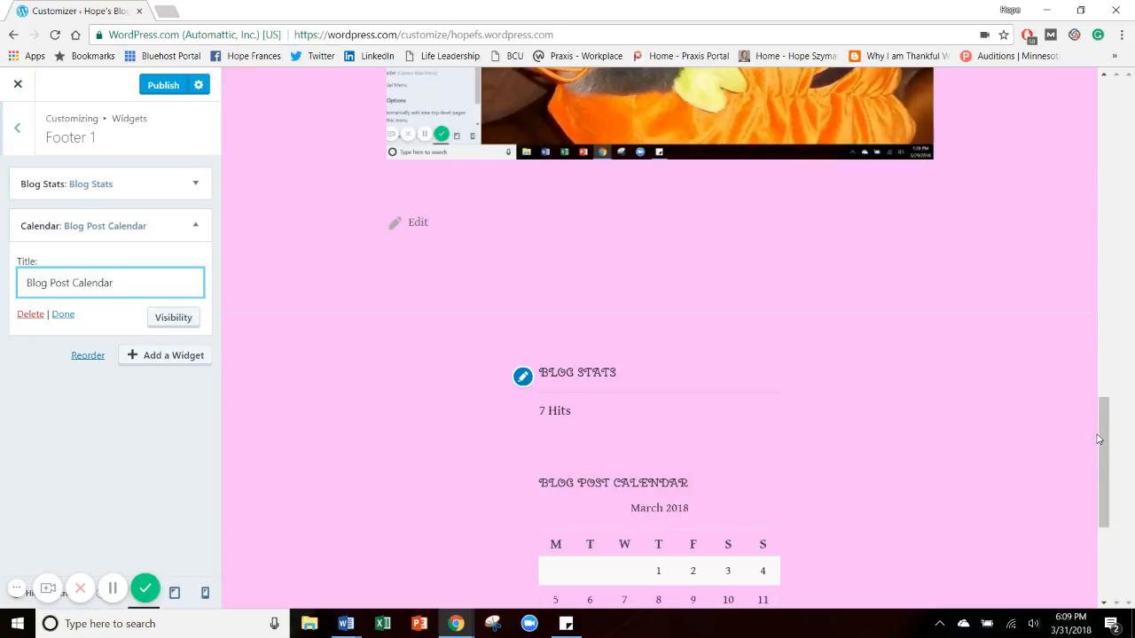
scroll(722, 421, "down", 3)
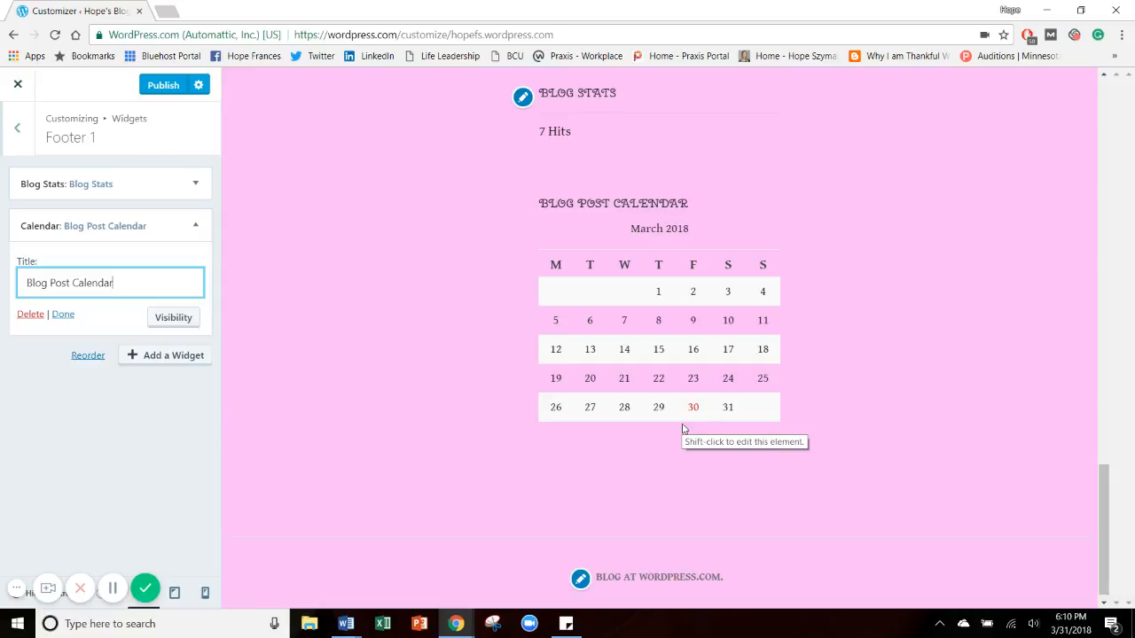
left_click(173, 216)
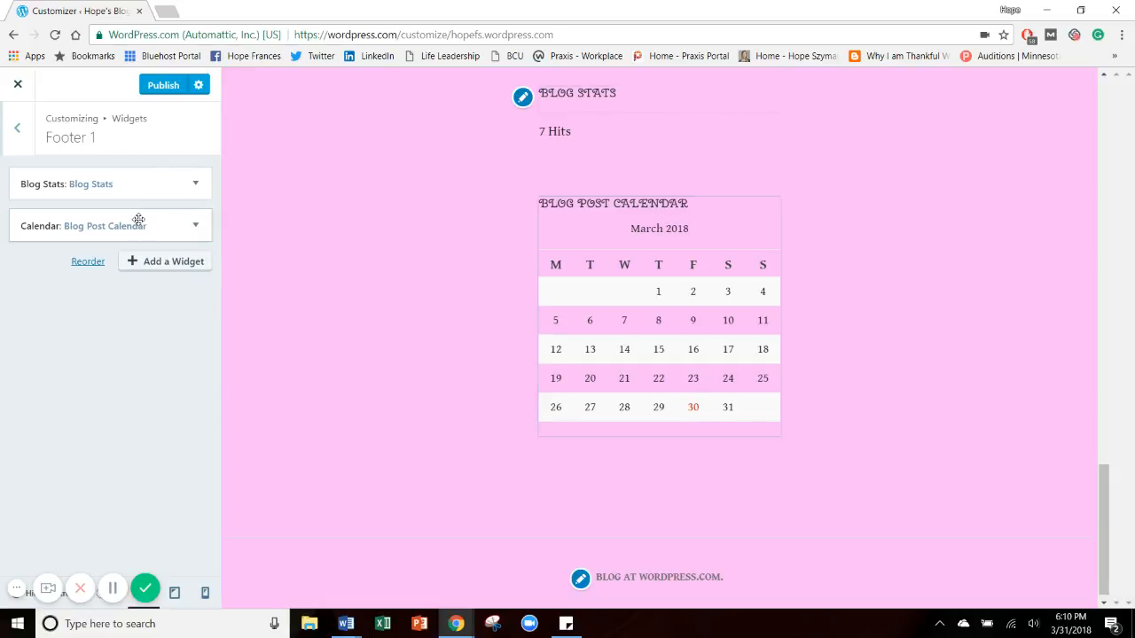
left_click_drag(137, 228, 134, 187)
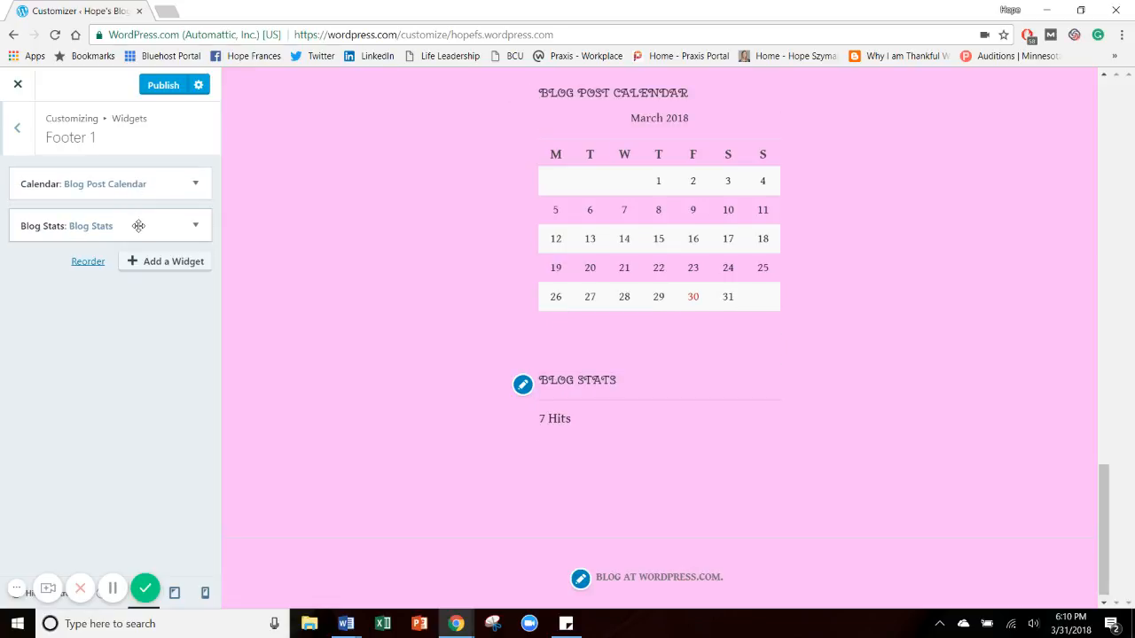
Switch from Footer 1 to the Footer 2 widget area.
left_click(15, 131)
left_click(107, 221)
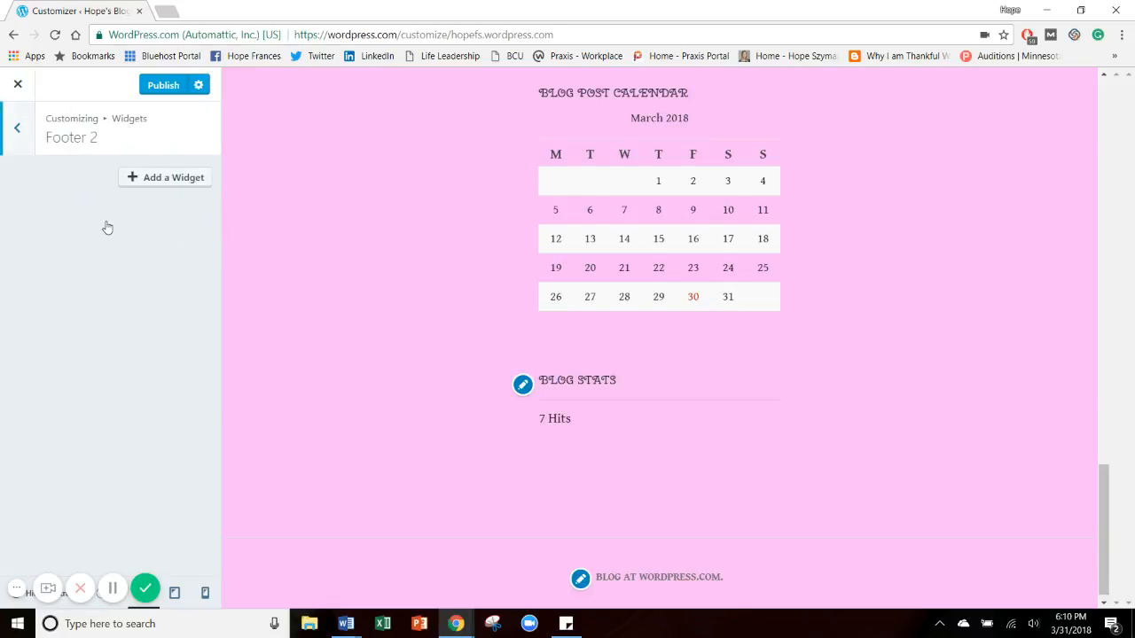
Try out a Facebook Page Plugin widget in Footer 2, review its settings and delete it.
left_click(155, 182)
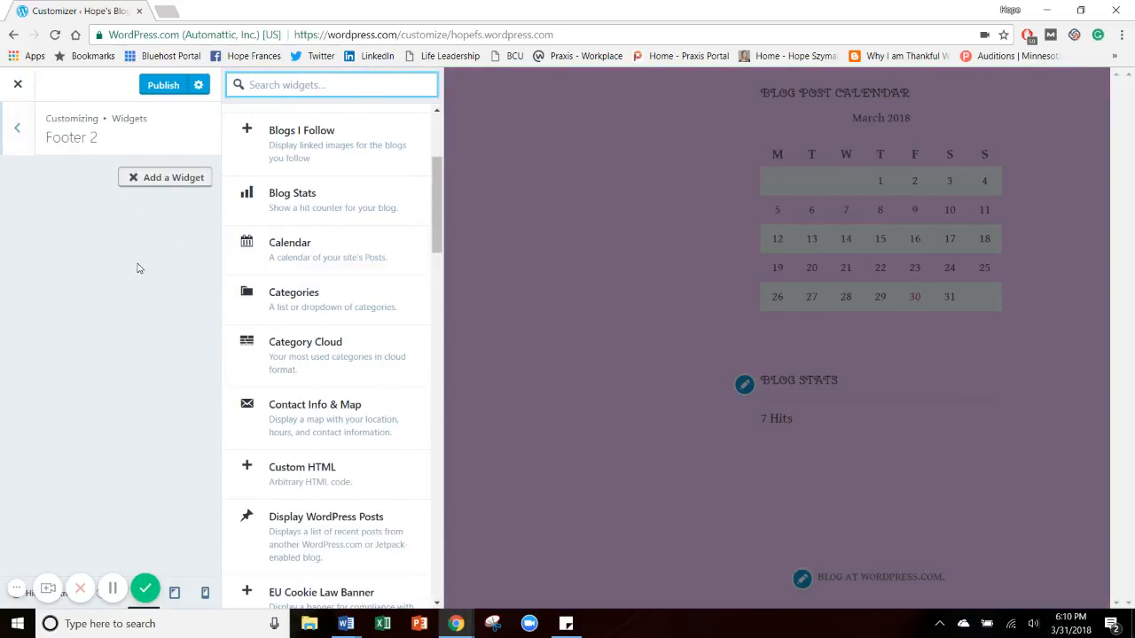
scroll(332, 355, "down", 2)
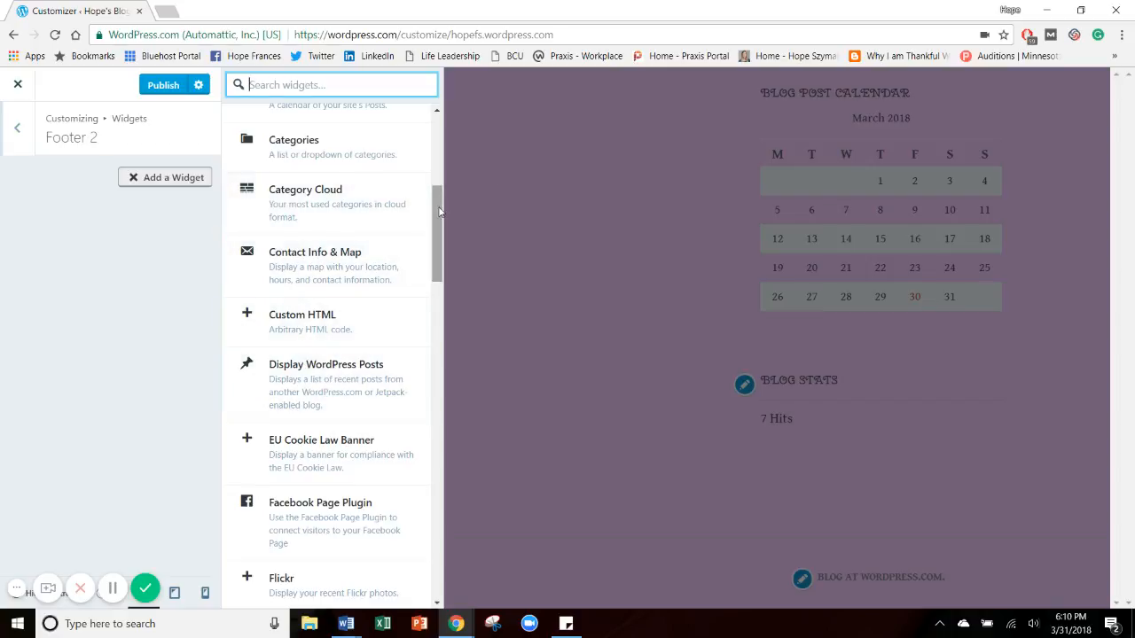
scroll(373, 174, "down", 3)
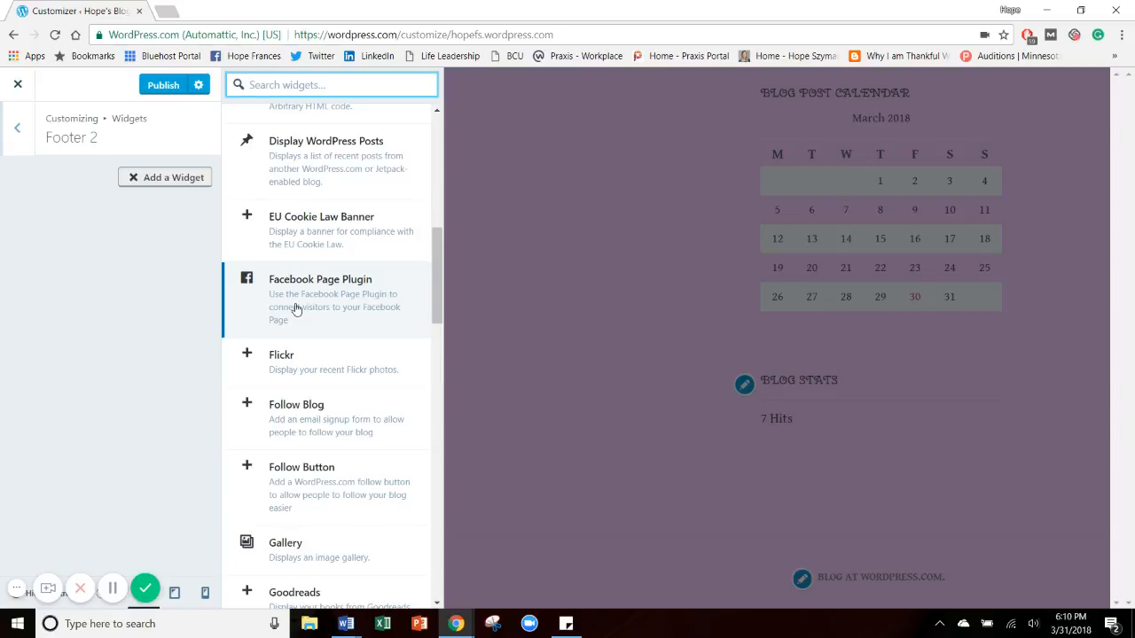
left_click(370, 293)
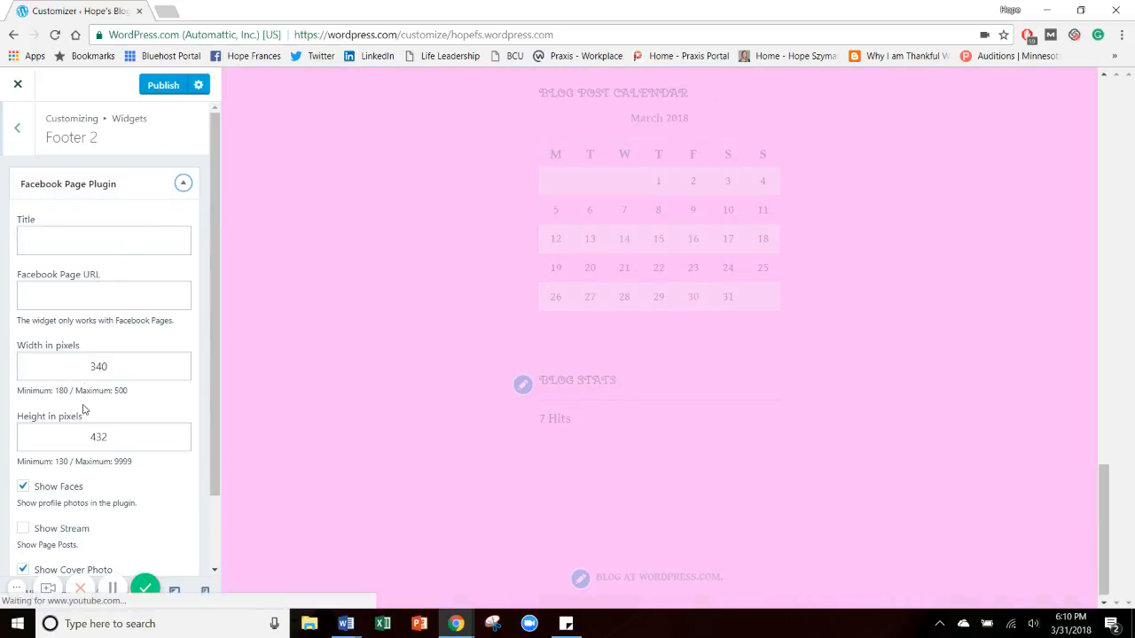
left_click(183, 187)
left_click(183, 187)
scroll(198, 324, "down", 1)
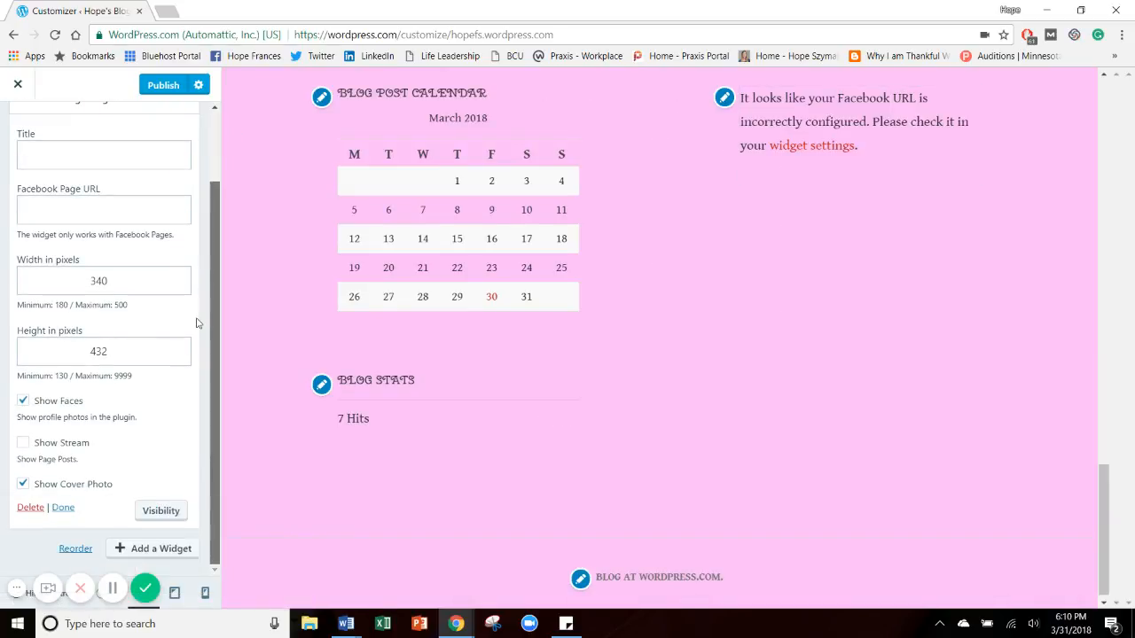
left_click(30, 507)
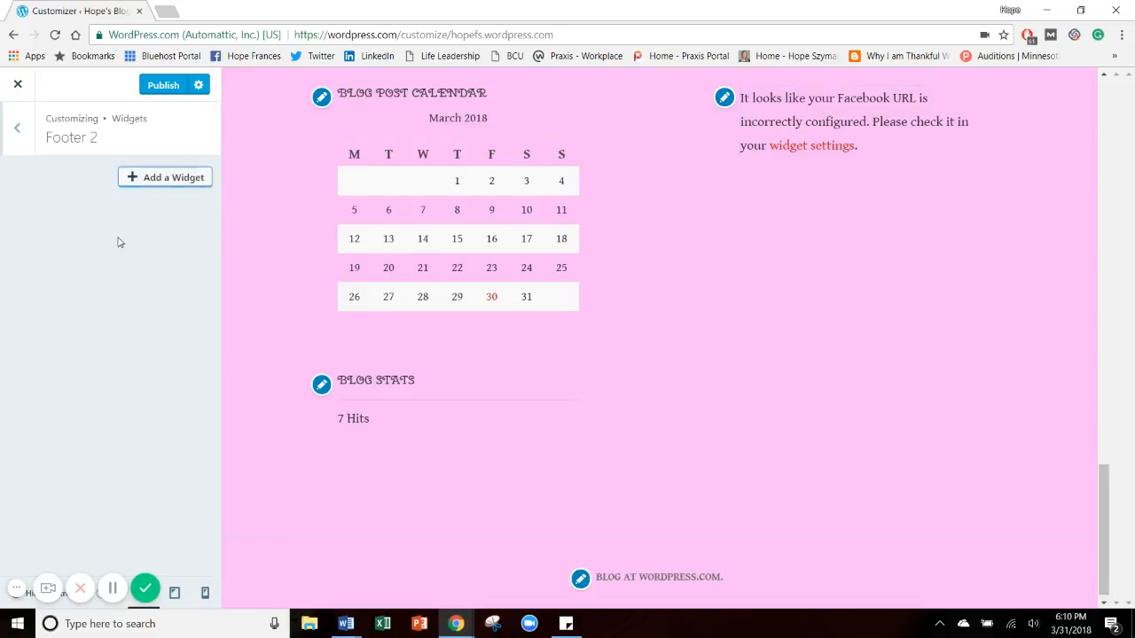
Add a Follow Button widget to Footer 2.
left_click(165, 179)
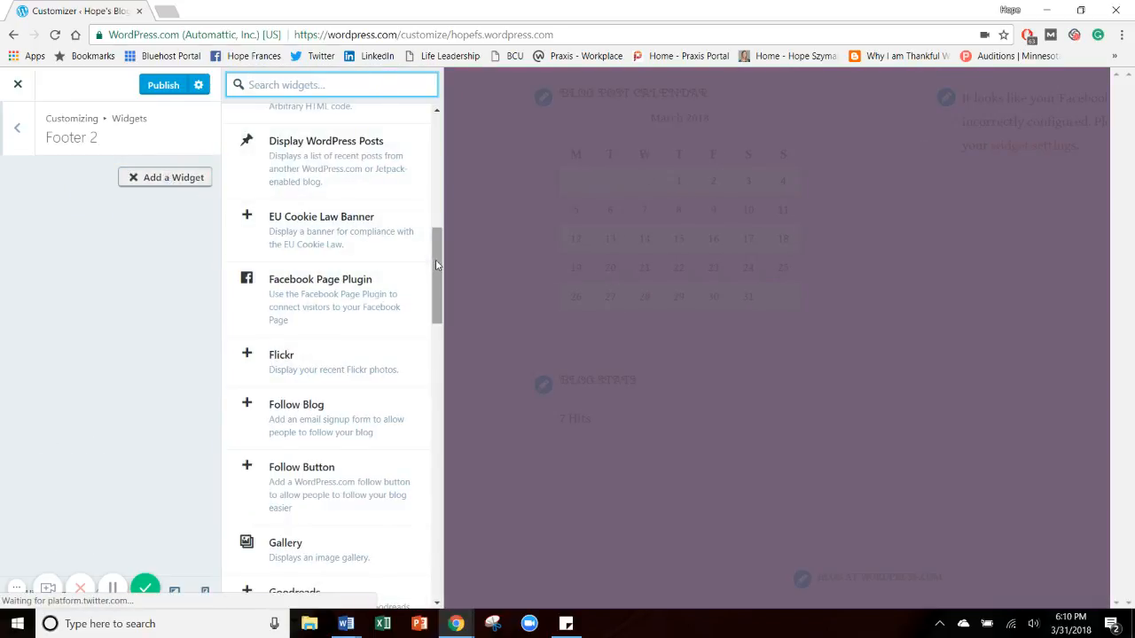
left_click_drag(435, 263, 433, 323)
left_click(337, 230)
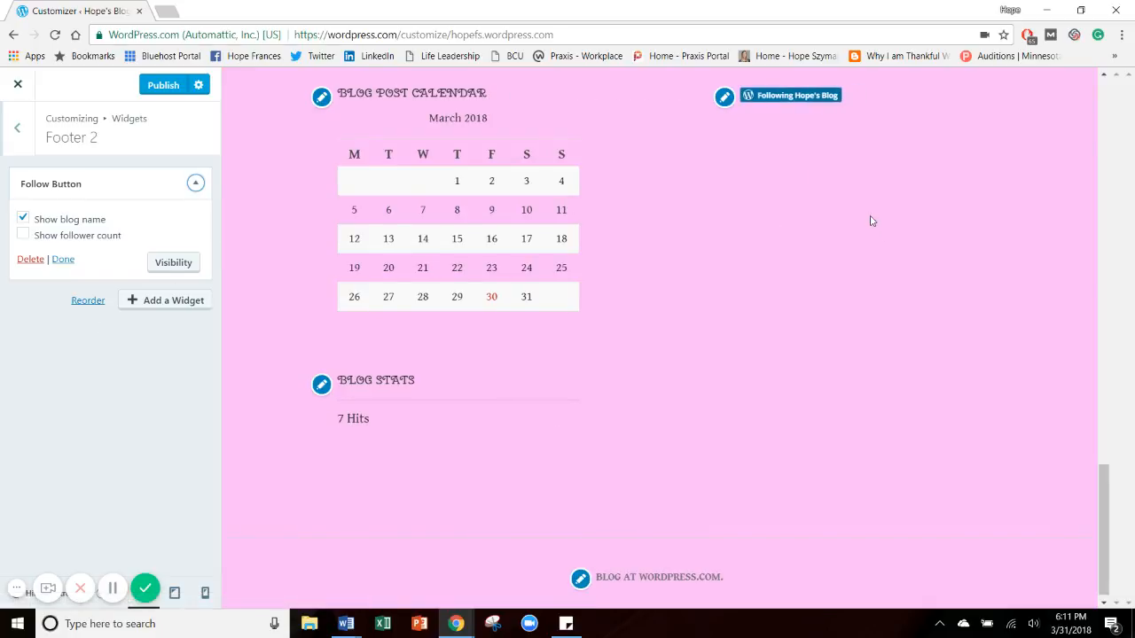
Turn on the follower count for the Follow Button widget and collapse its settings.
scroll(1104, 476, "up", 2)
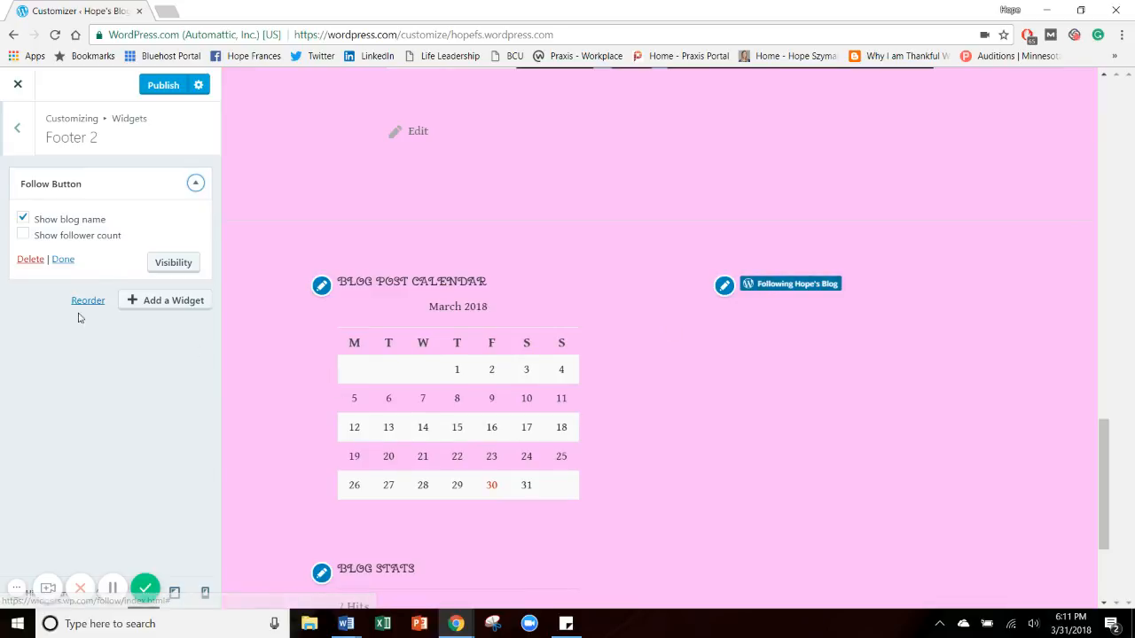
left_click(191, 185)
left_click(48, 238)
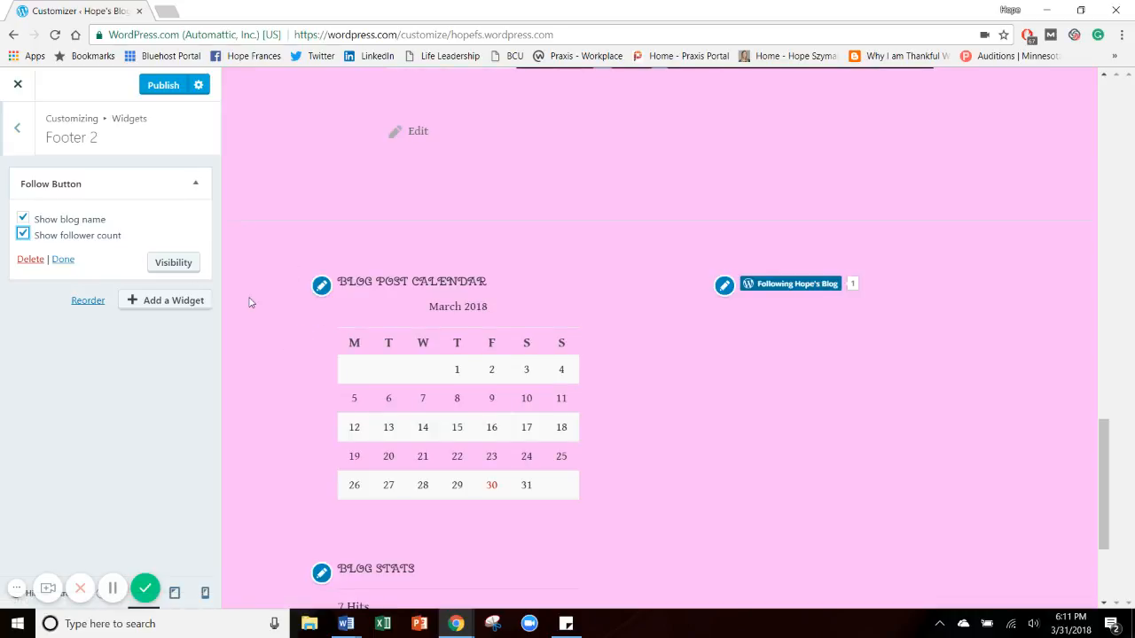
left_click(195, 184)
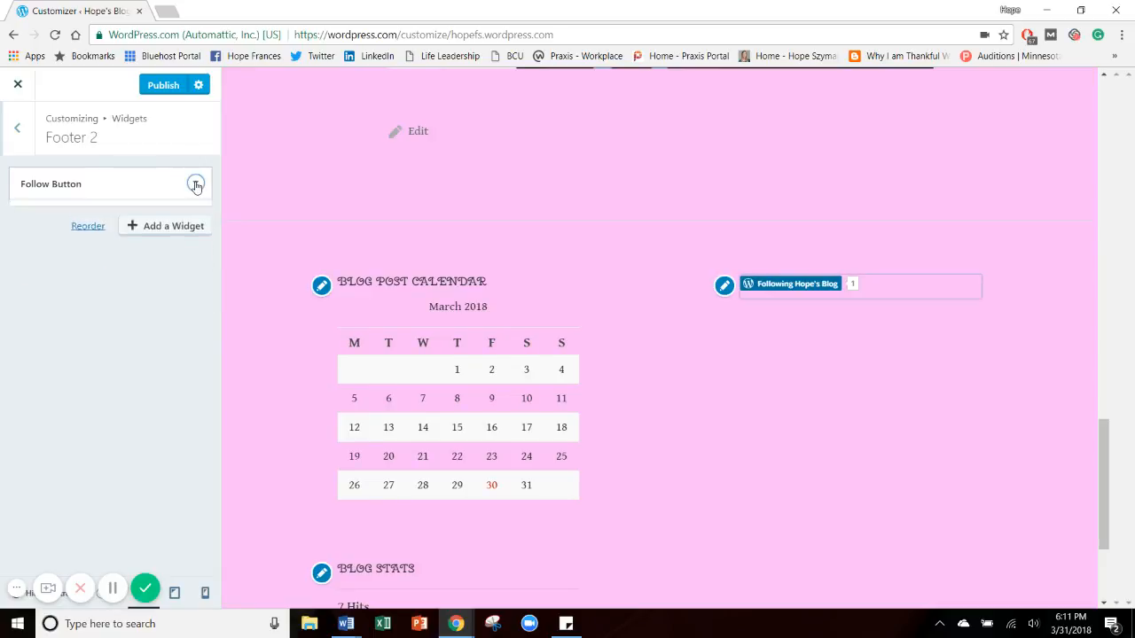
left_click(195, 183)
left_click(195, 184)
Add an Image widget to Footer 2 below the Follow Button widget.
left_click(191, 226)
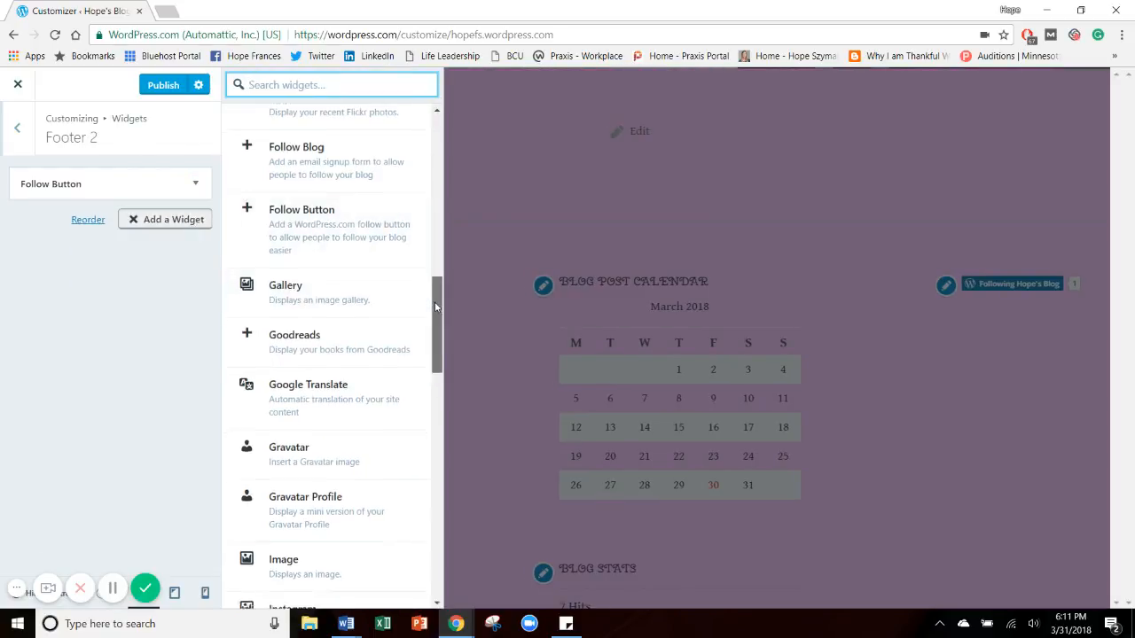
left_click_drag(434, 306, 435, 325)
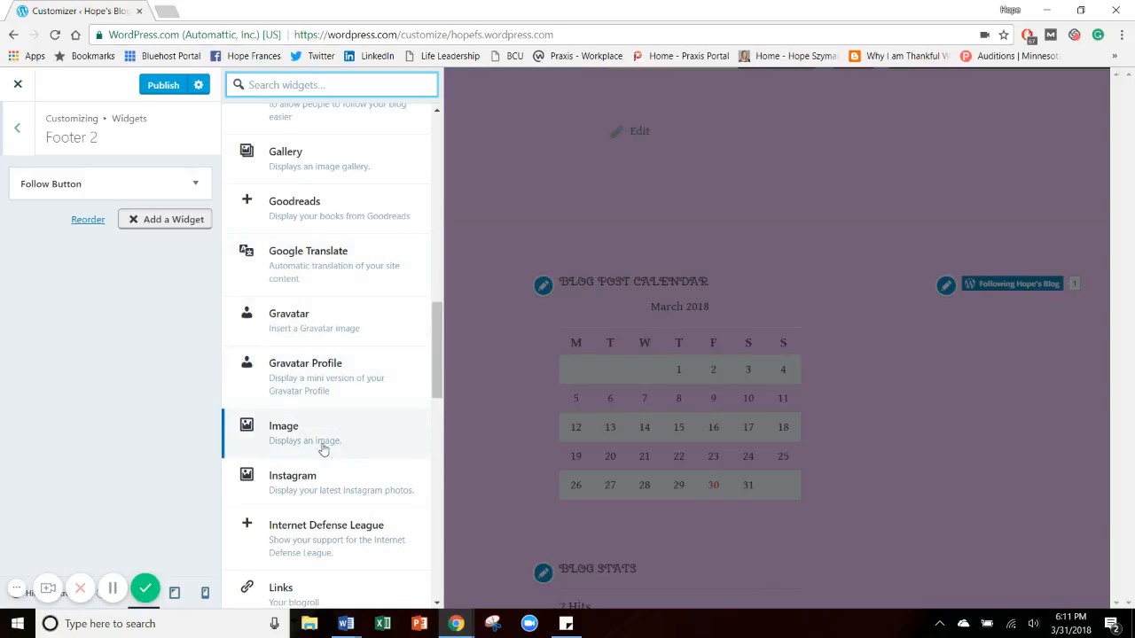
scroll(441, 333, "down", 3)
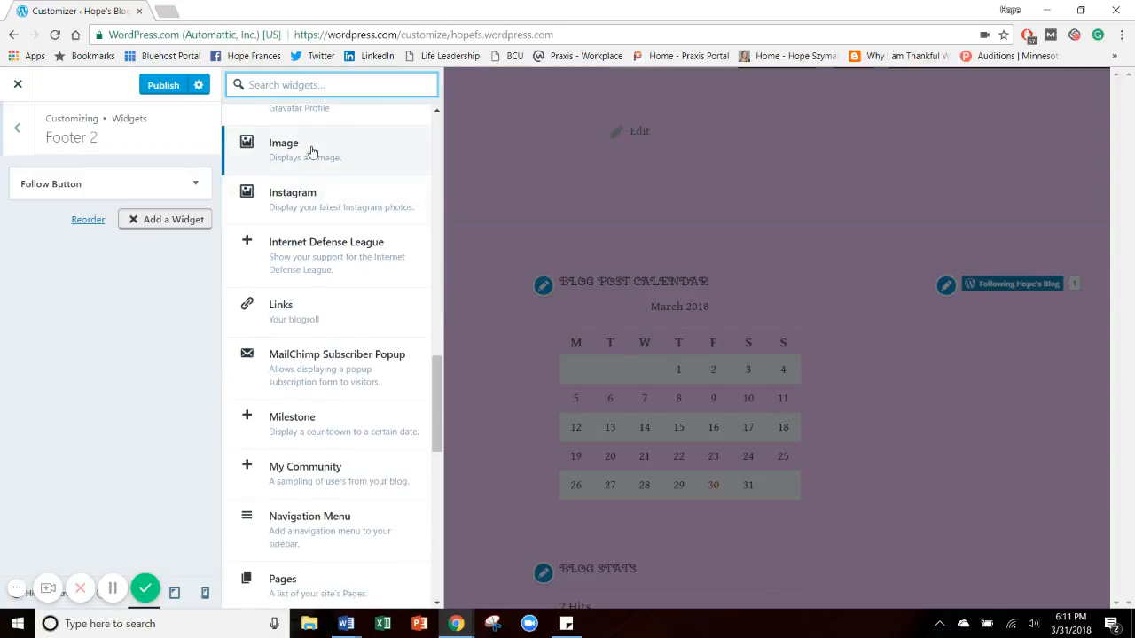
left_click(312, 152)
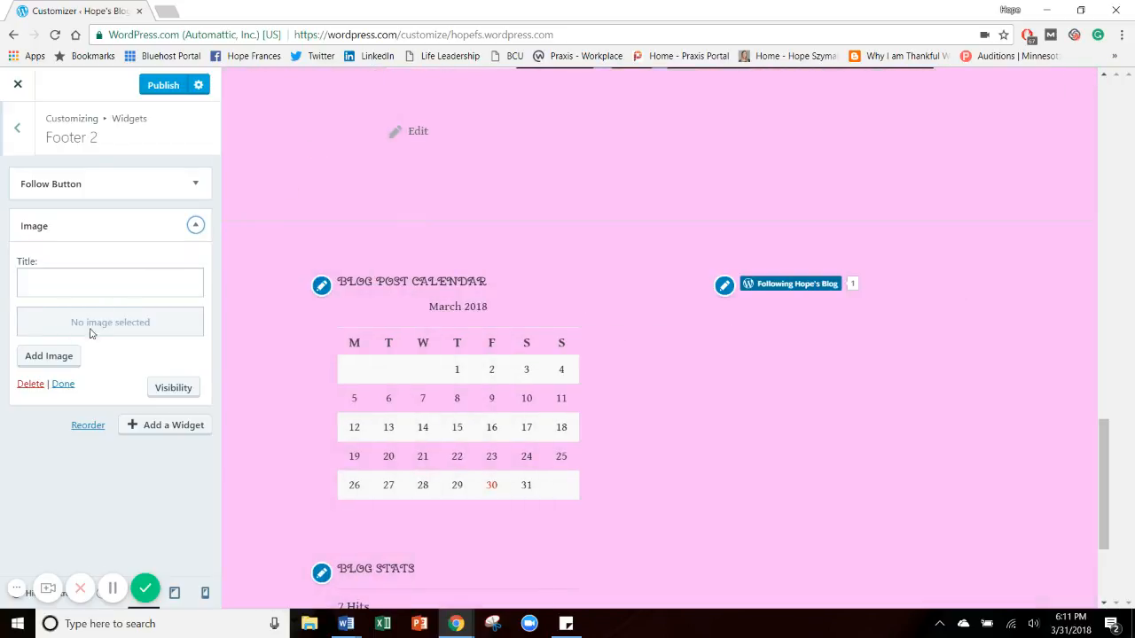
Title the Image widget "My Cat", insert the photo of the cat in the pumpkin costume, and collapse the widget.
left_click(68, 280)
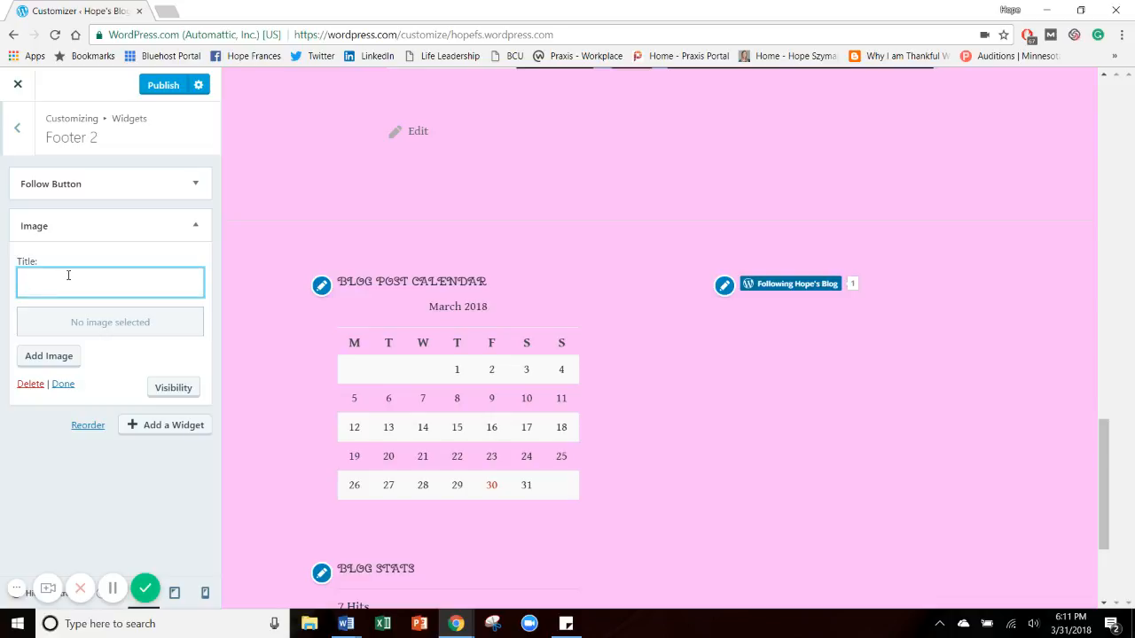
type("My Cart")
left_click(50, 355)
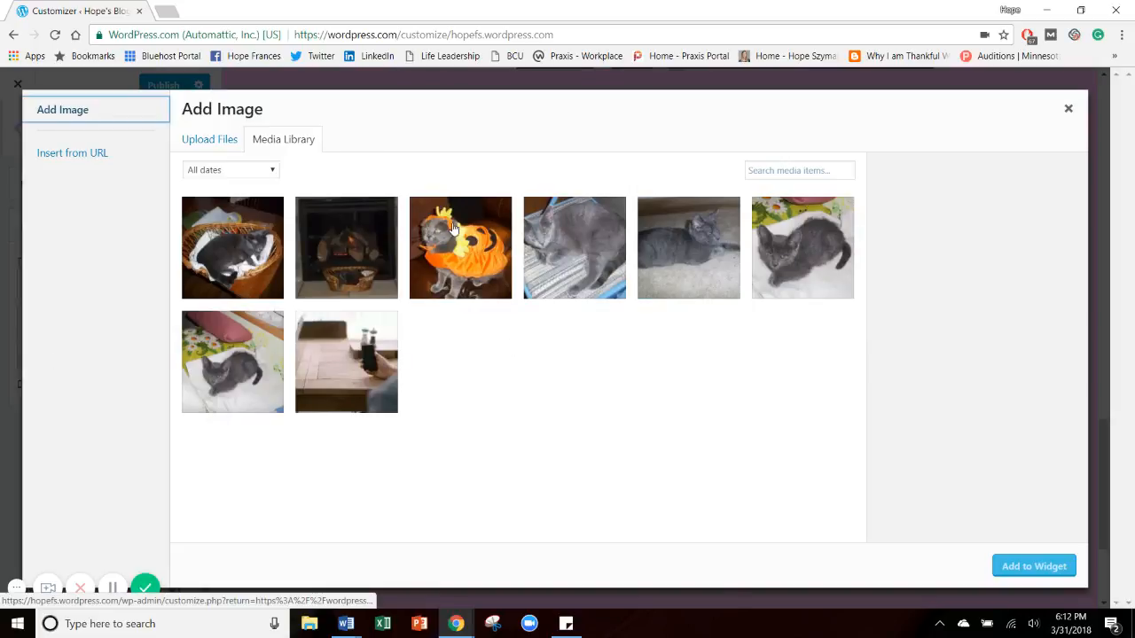
left_click(452, 233)
left_click(993, 561)
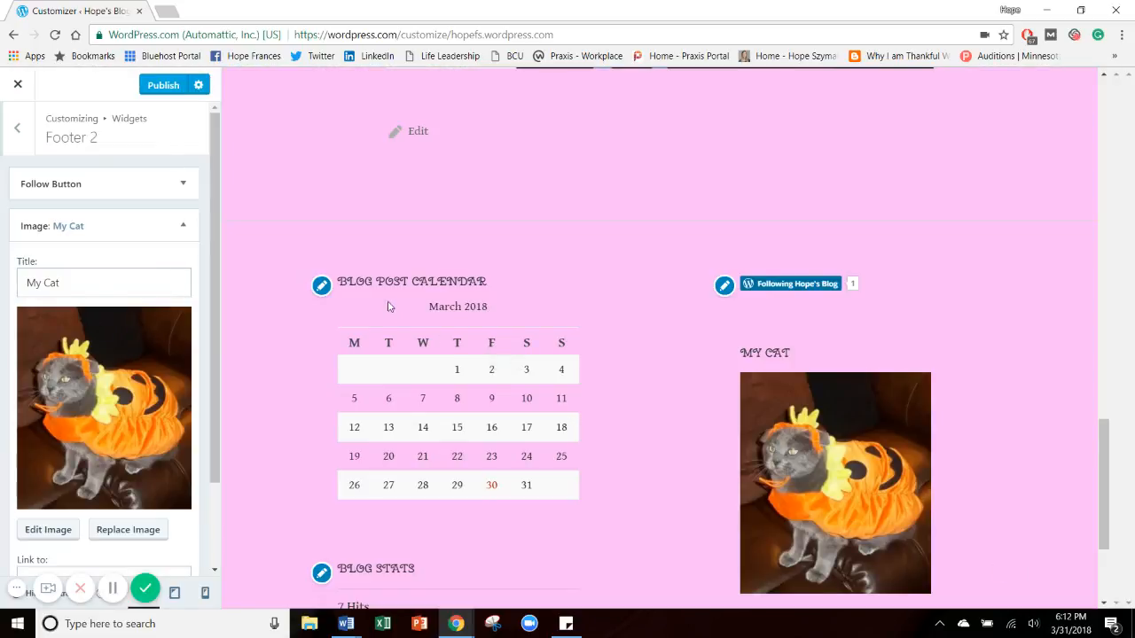
left_click(161, 227)
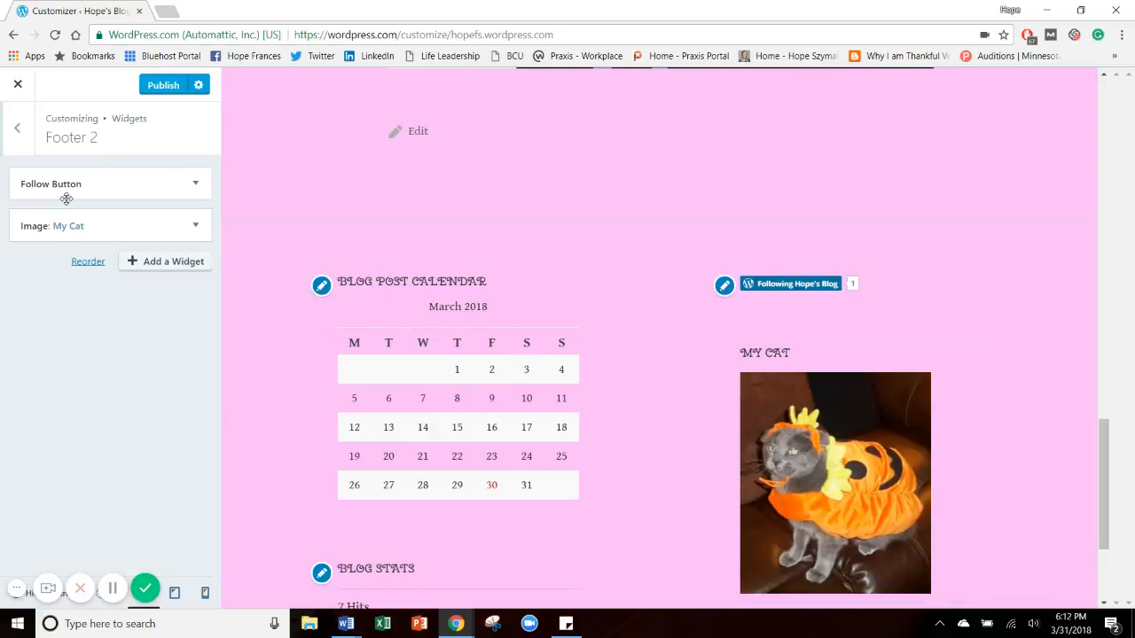
Browse the available widgets and add a Milestone countdown widget to Footer 2.
left_click(182, 261)
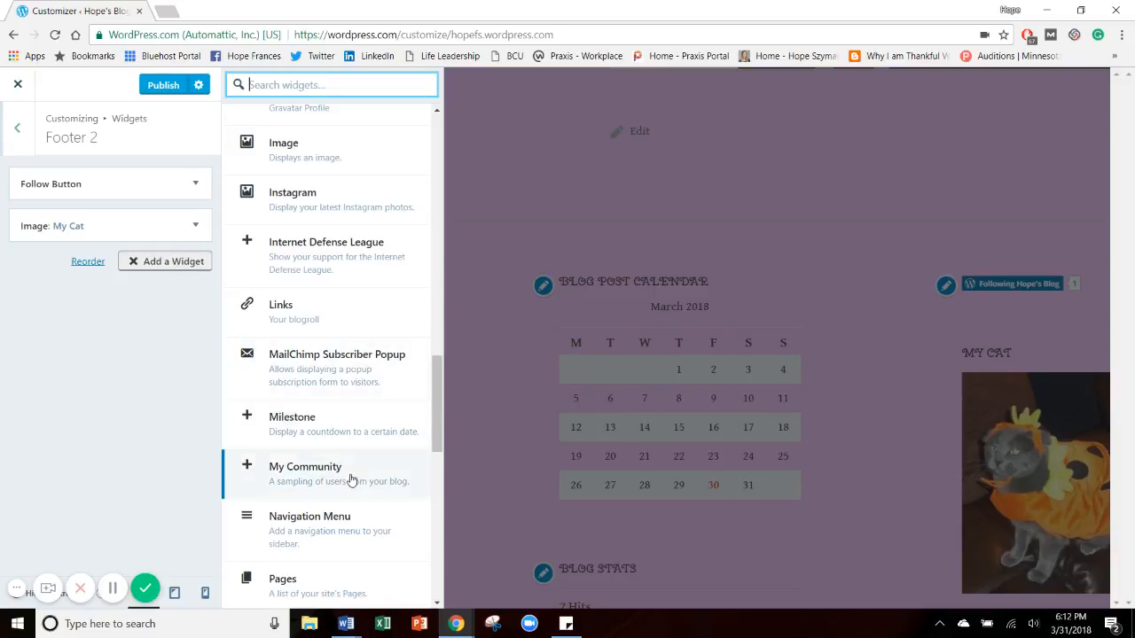
left_click_drag(433, 388, 433, 420)
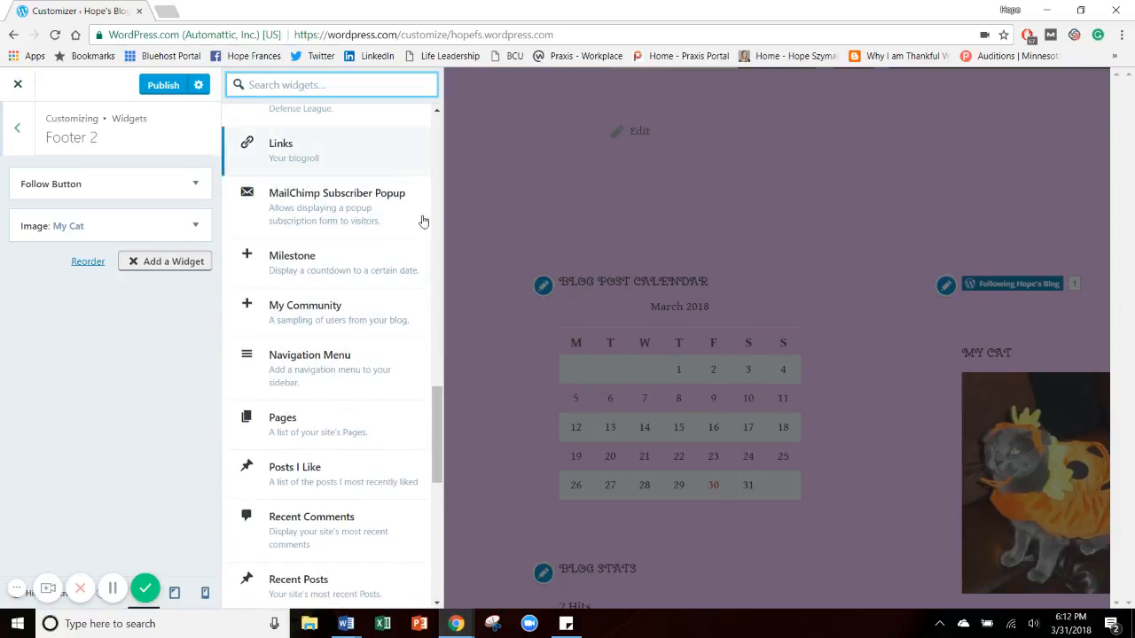
left_click_drag(435, 398, 436, 367)
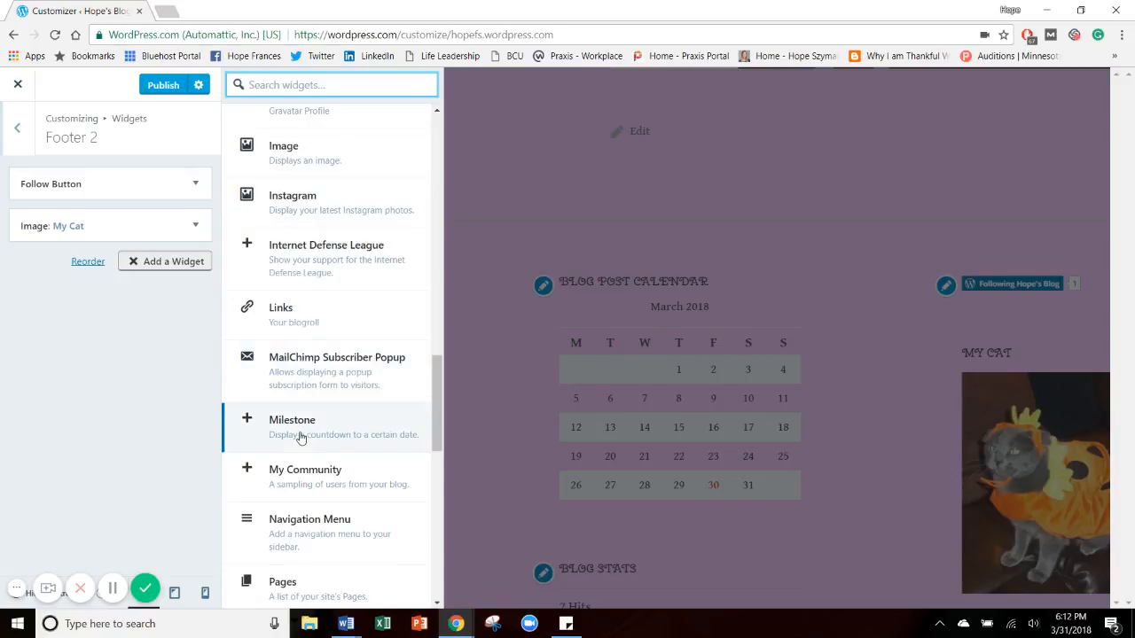
scroll(311, 359, "down", 1)
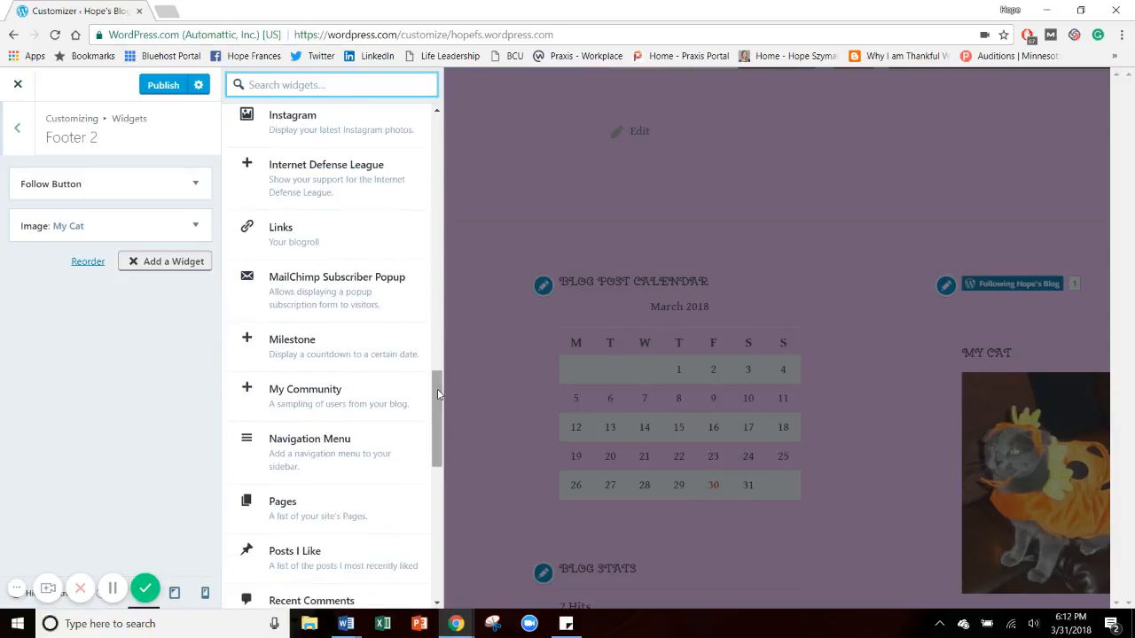
left_click(305, 350)
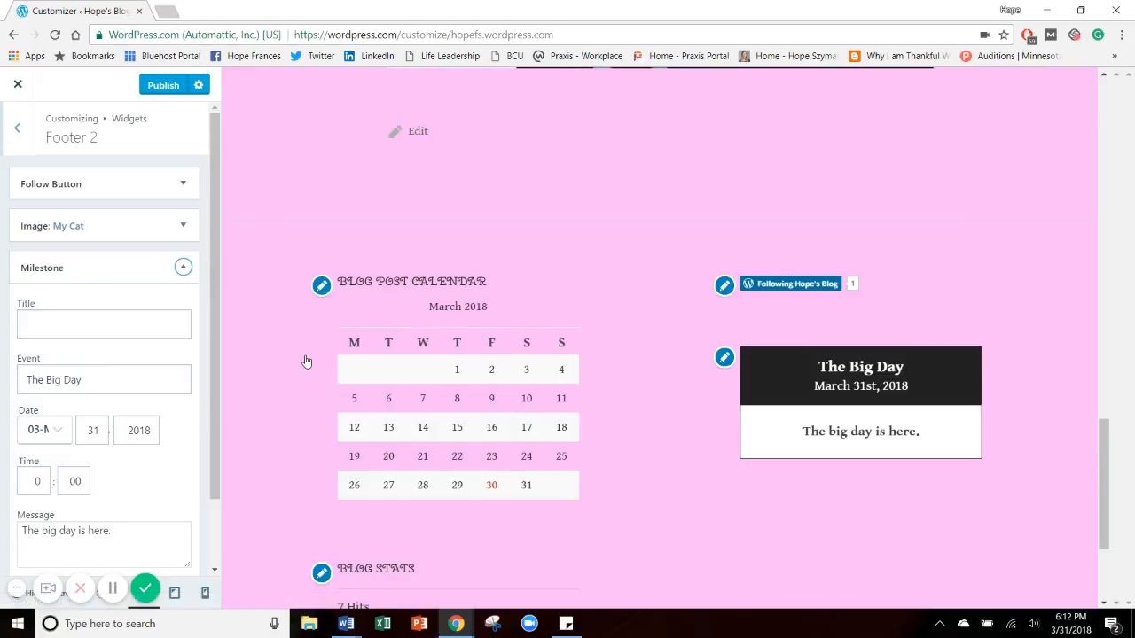
Title the Milestone widget "Countdown to the Marathon!".
left_click(59, 318)
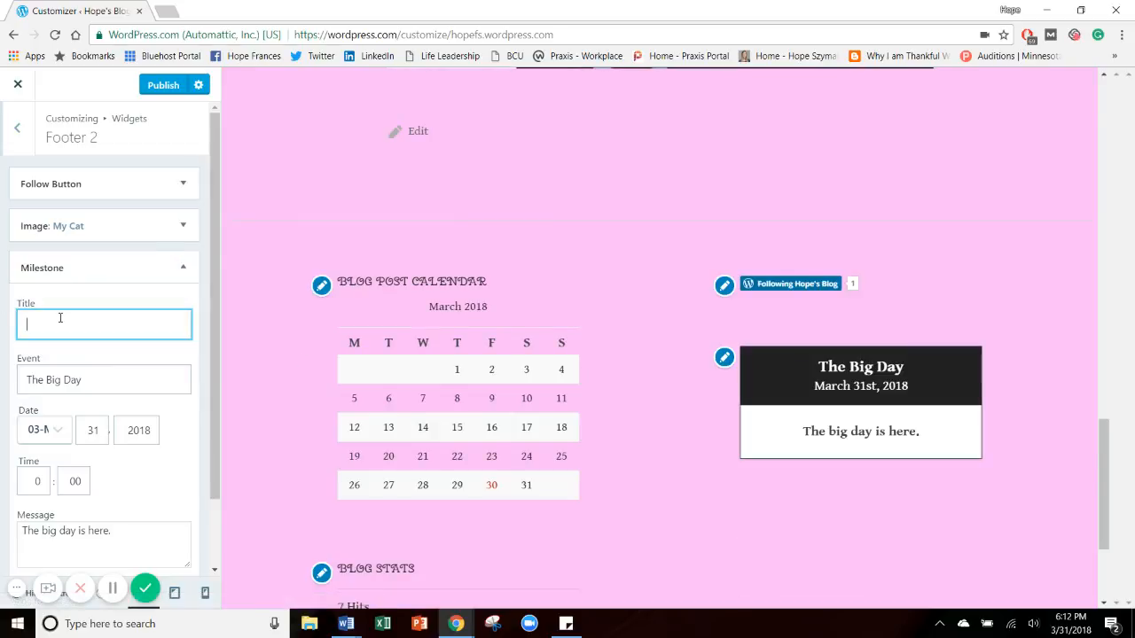
type("Day")
key("BackSpace")
key("BackSpace")
key("BackSpace")
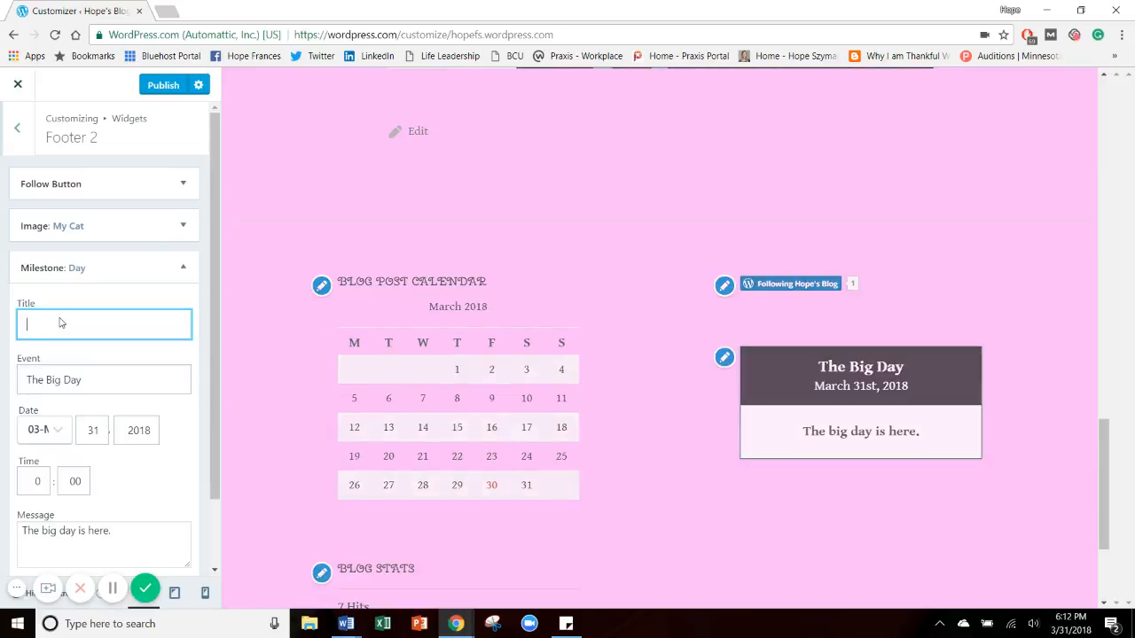
type("Countdown to")
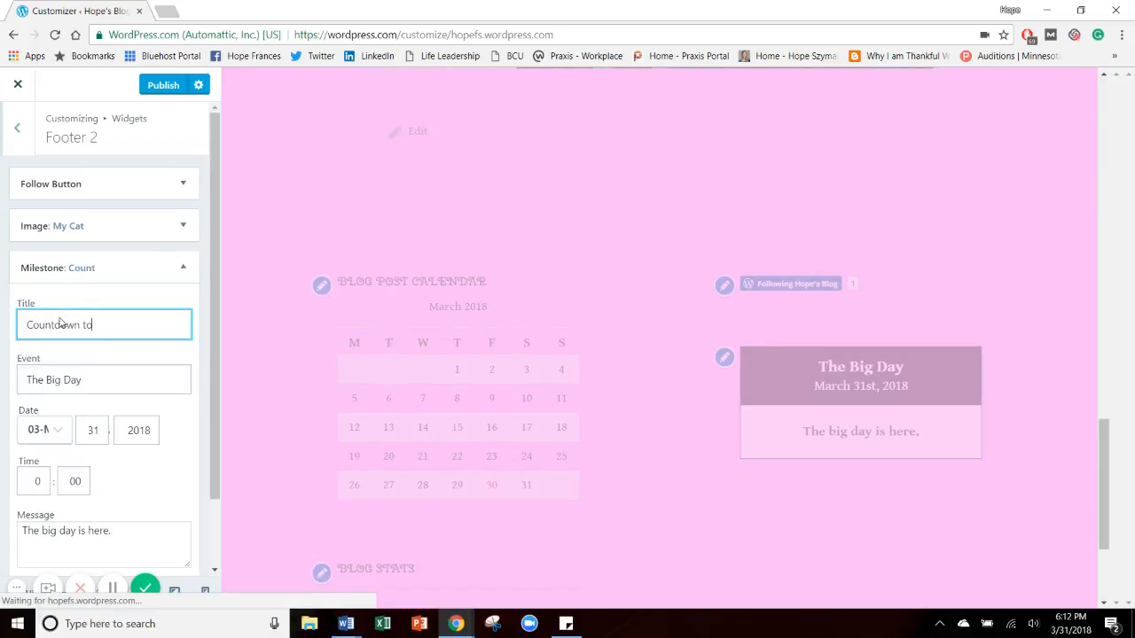
type(" the Marathon!")
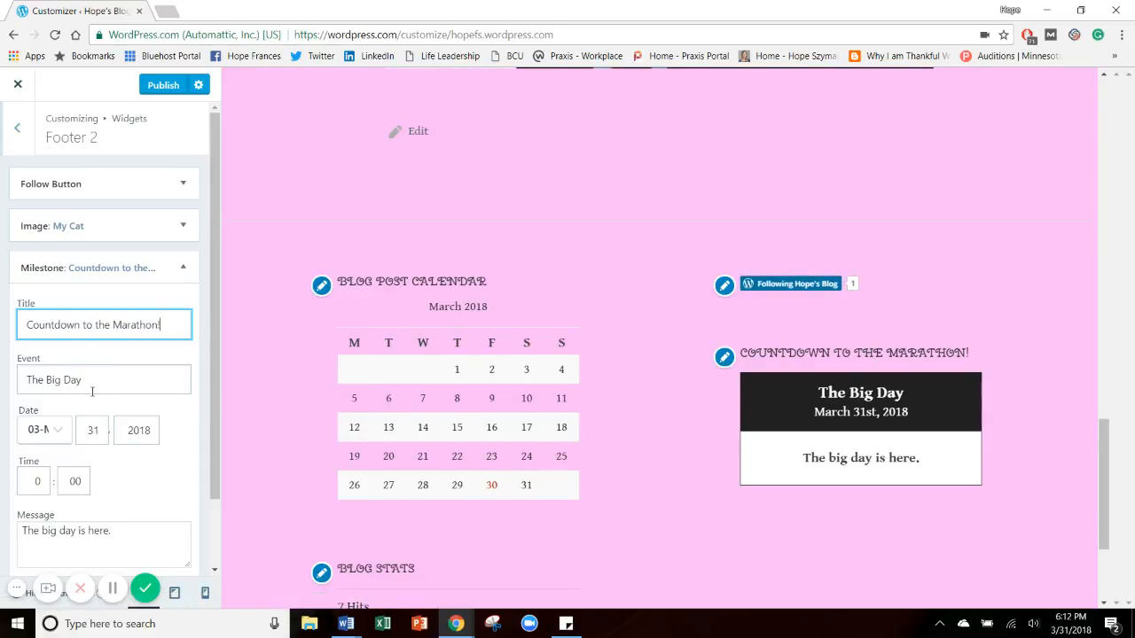
Replace the Milestone widget's event name with "Race Day".
left_click(92, 391)
key("ctrl+a")
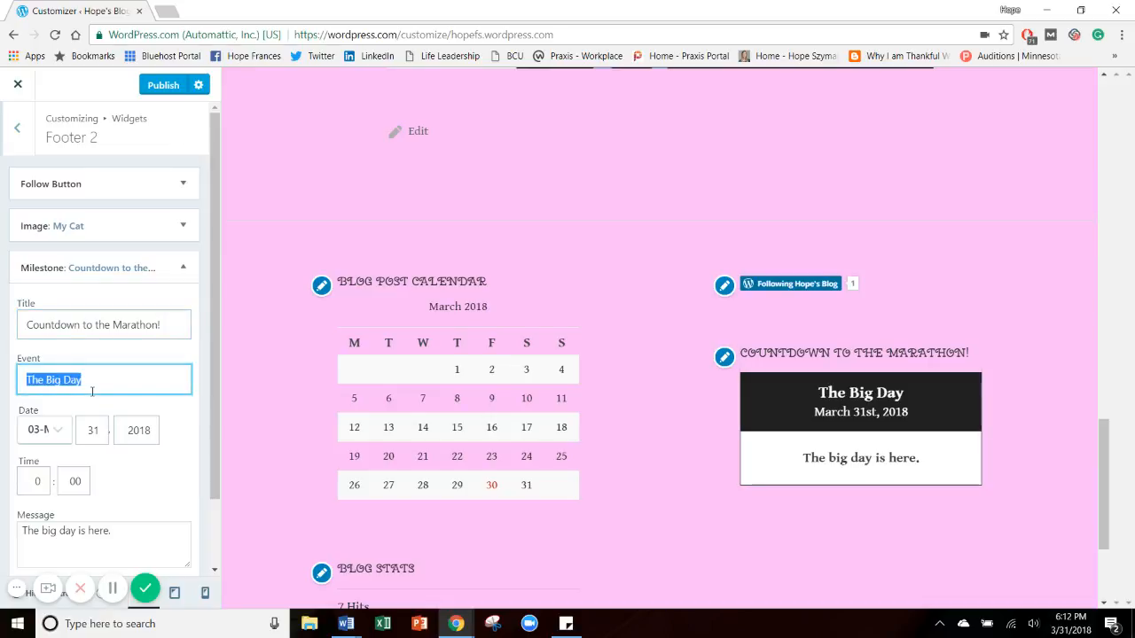
type("Race Day")
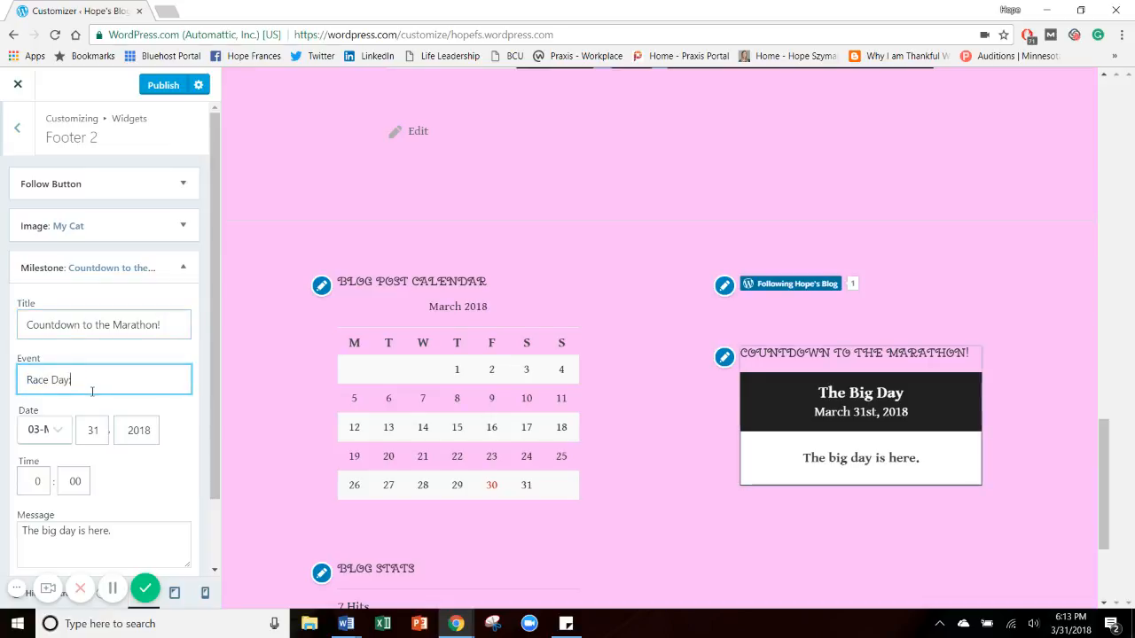
type(":")
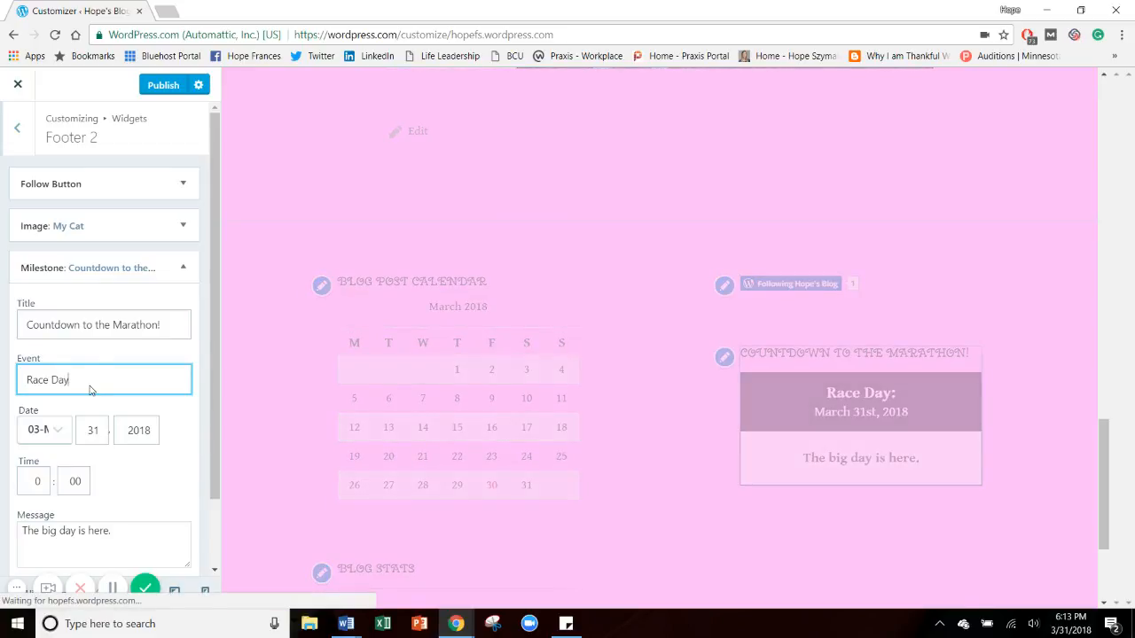
Set the Milestone countdown's date to October 1, 2018 and its time to 7:00.
left_click(58, 430)
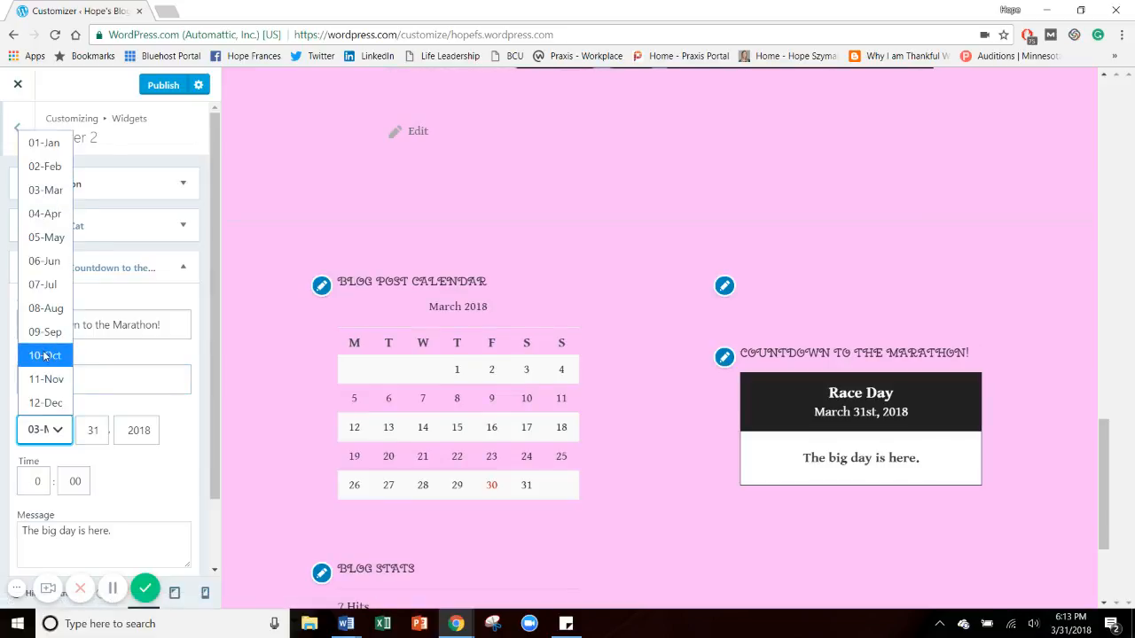
left_click(44, 355)
left_click(96, 433)
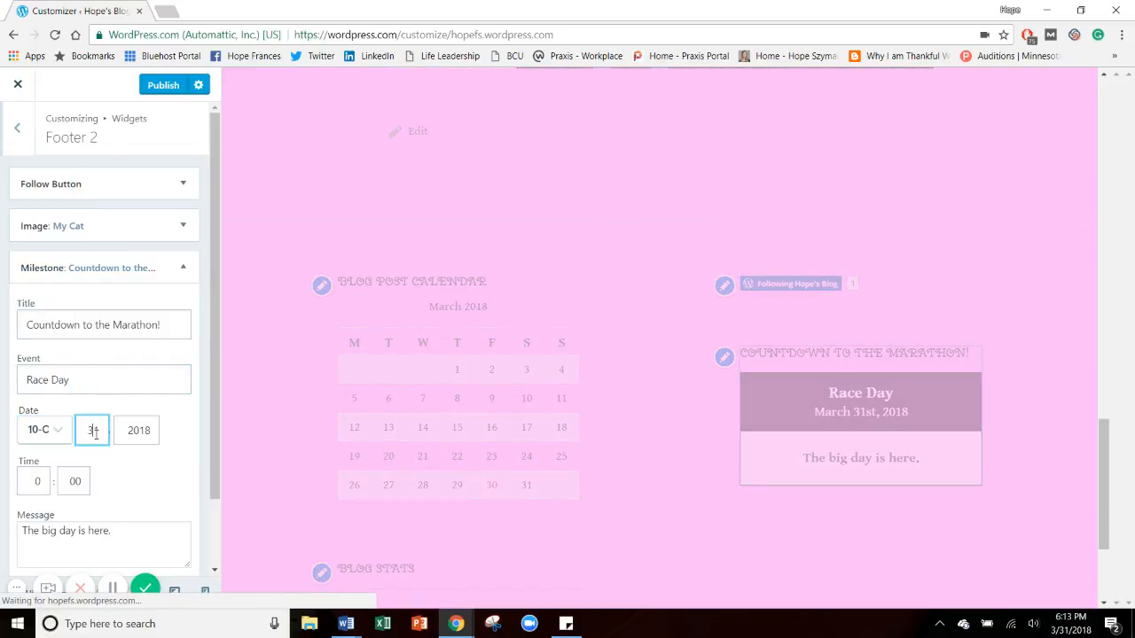
left_click(134, 479)
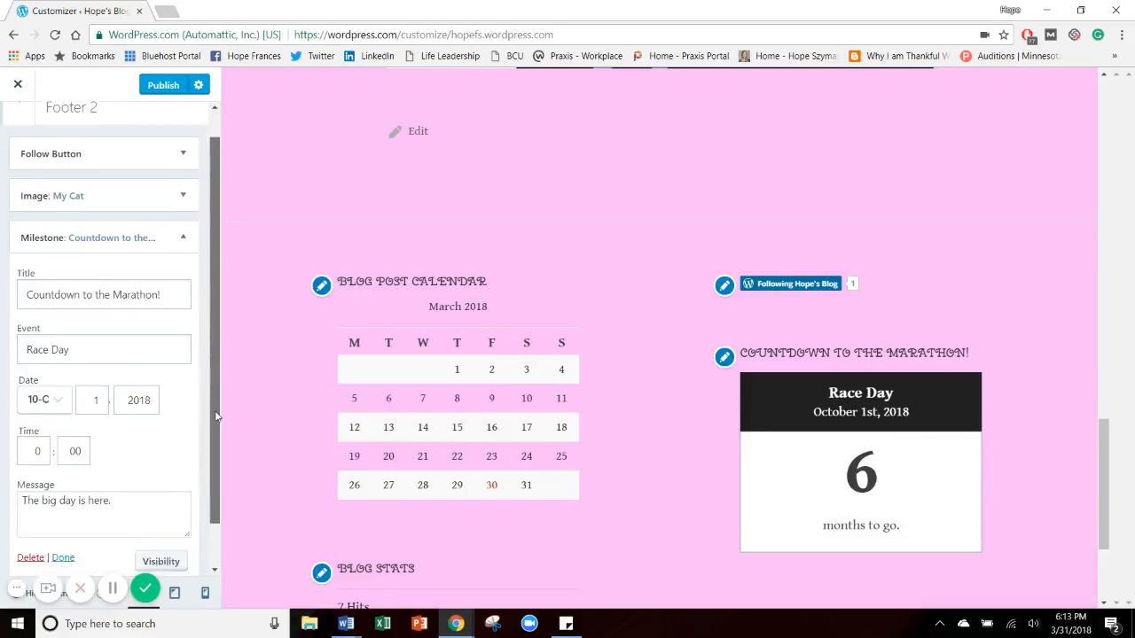
scroll(47, 403, "down", 1)
left_click(46, 403)
key("BackSpace")
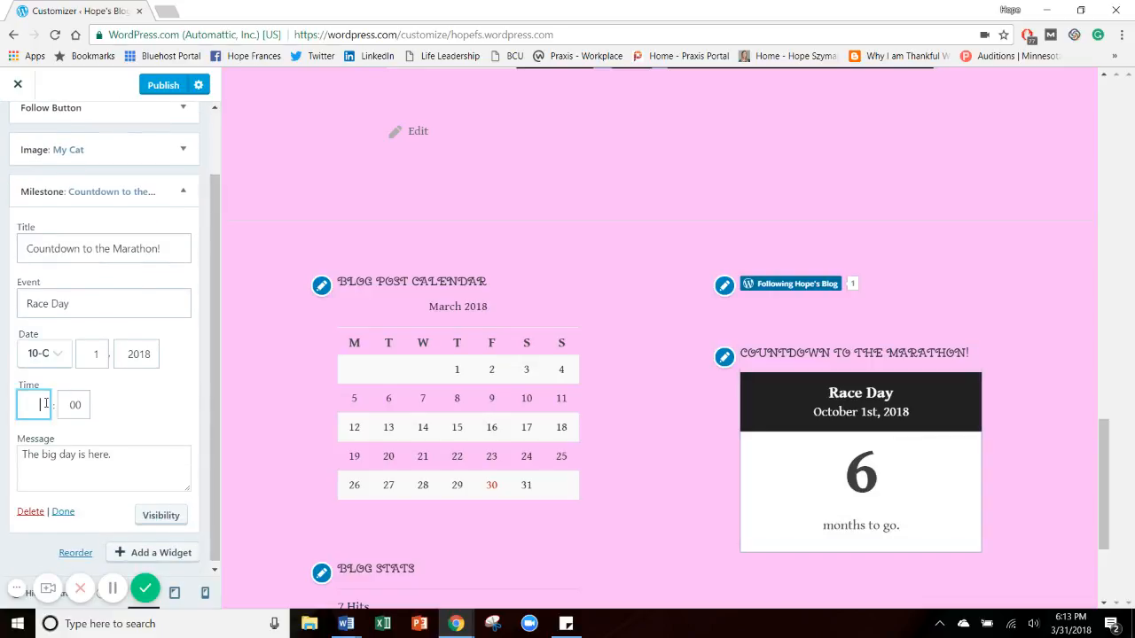
type("7")
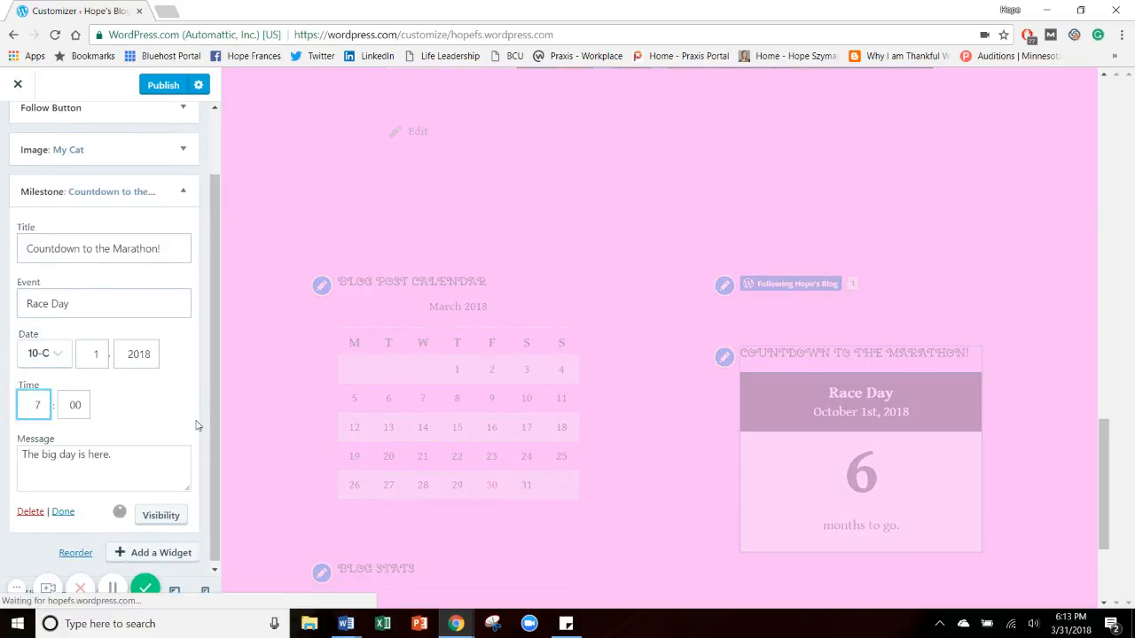
Replace the Milestone message with "Yay! It's Race Day!" and collapse the widget's settings.
triple_click(128, 457)
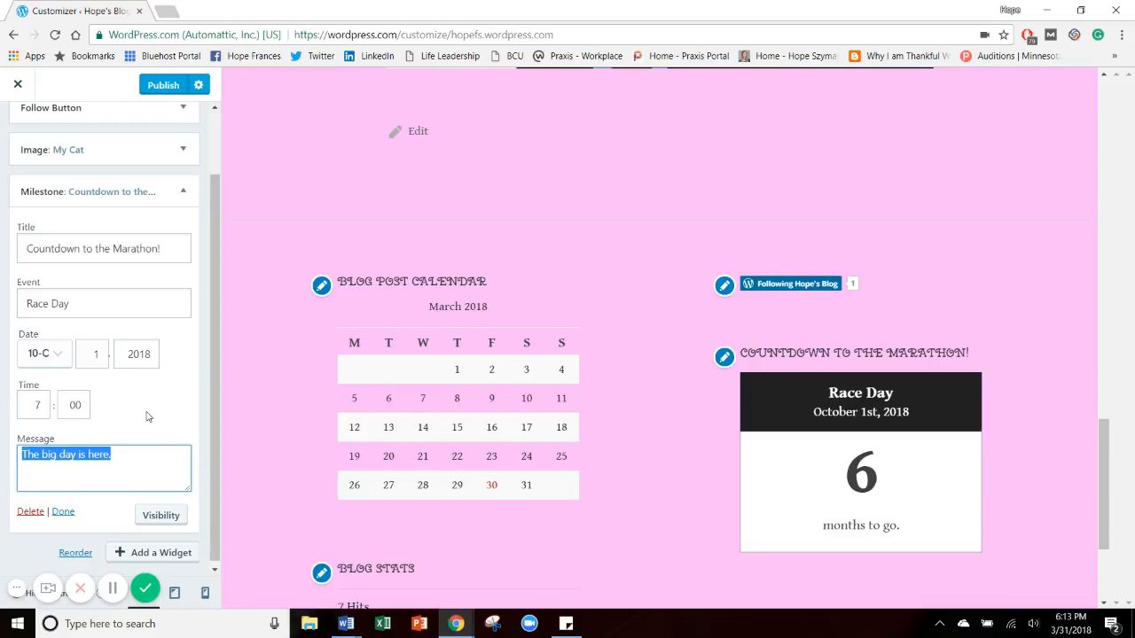
type("Yay!")
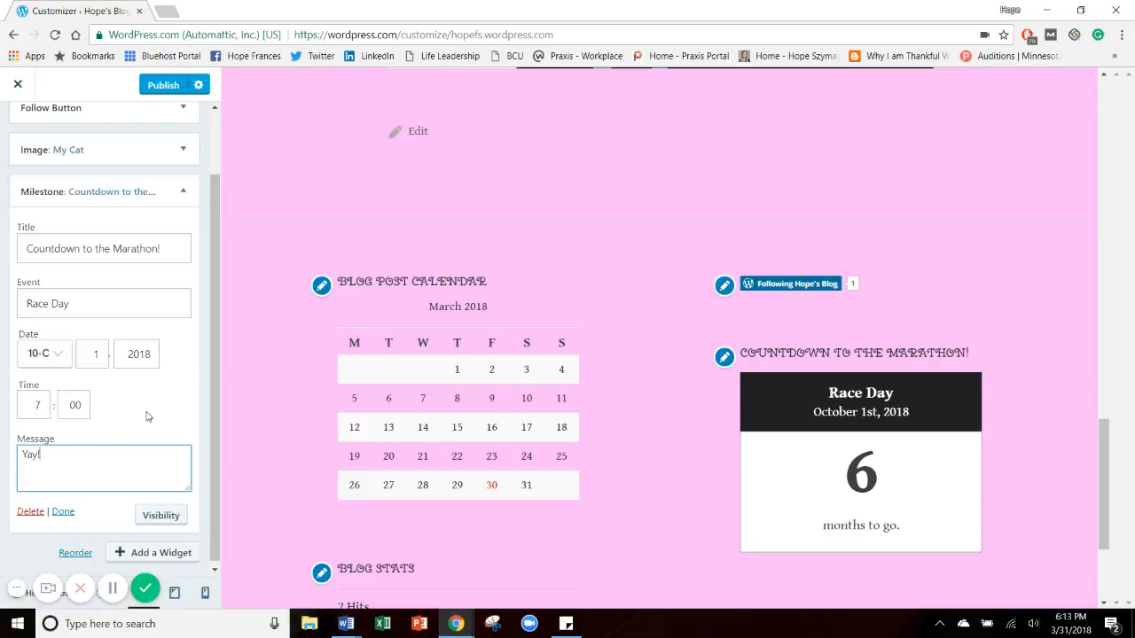
type("  It's")
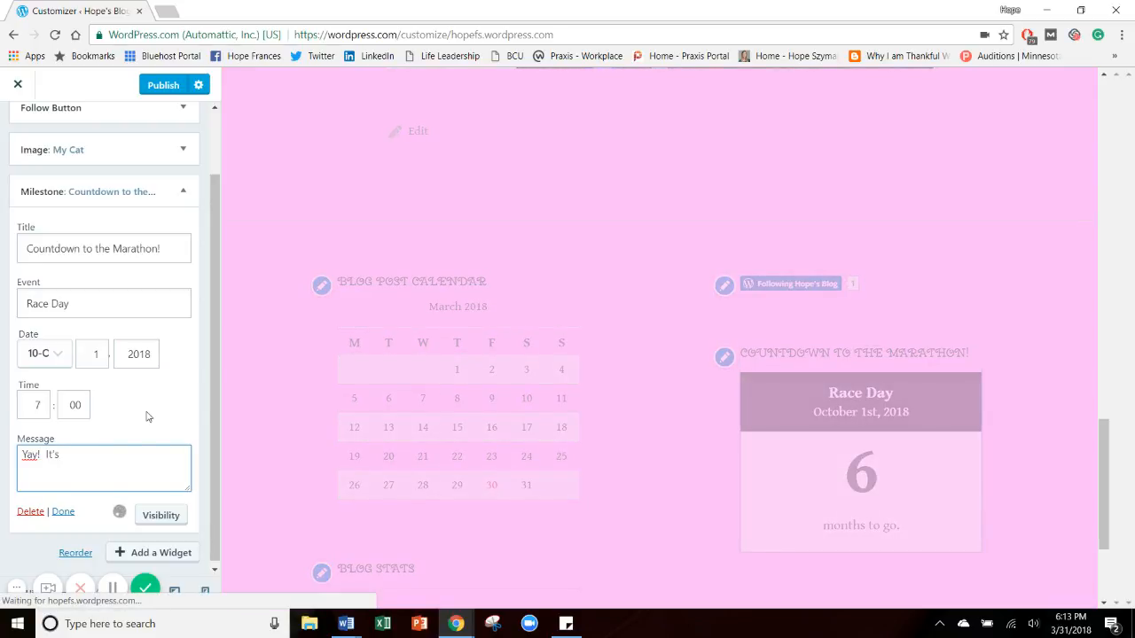
type(" Race Day!")
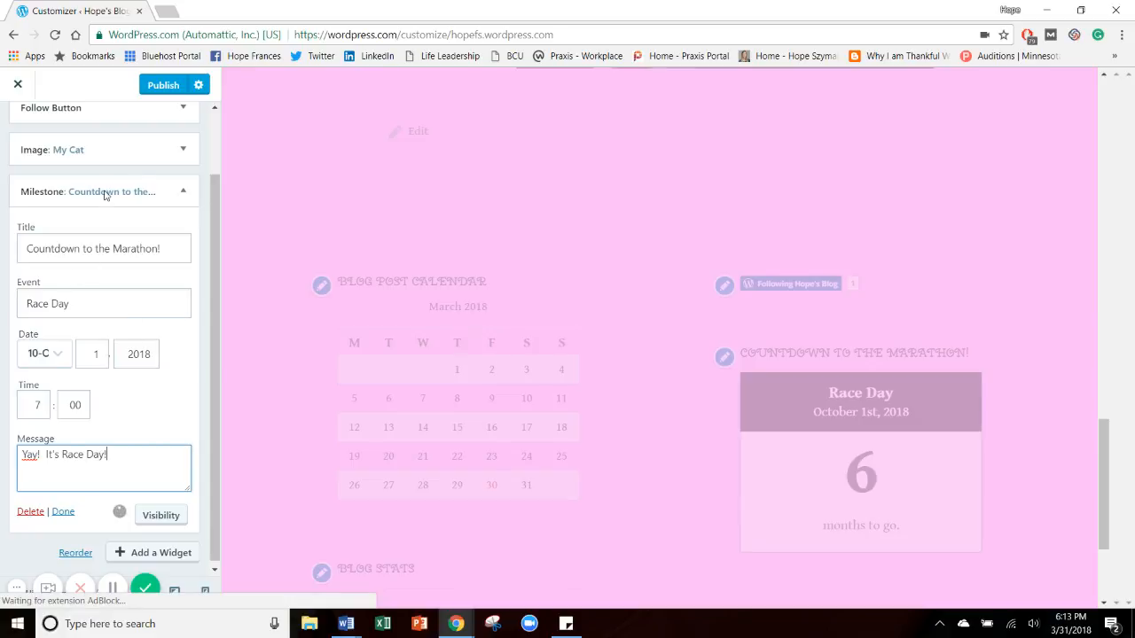
left_click(187, 190)
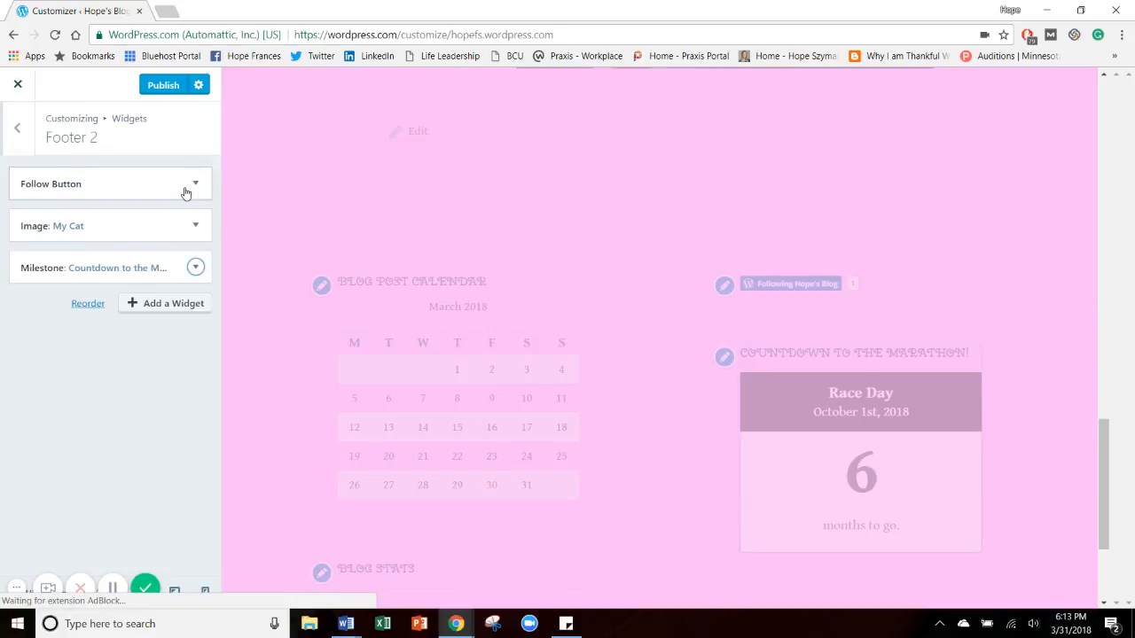
left_click(195, 185)
left_click(196, 184)
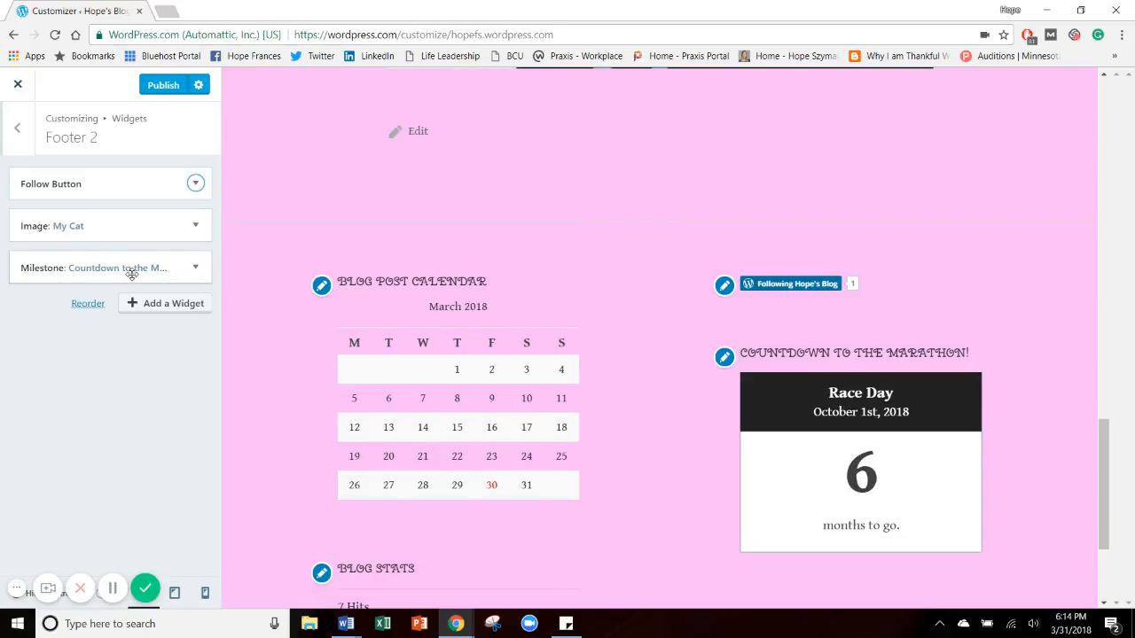
Add a Recent Posts widget to the Footer 1 area.
left_click(17, 127)
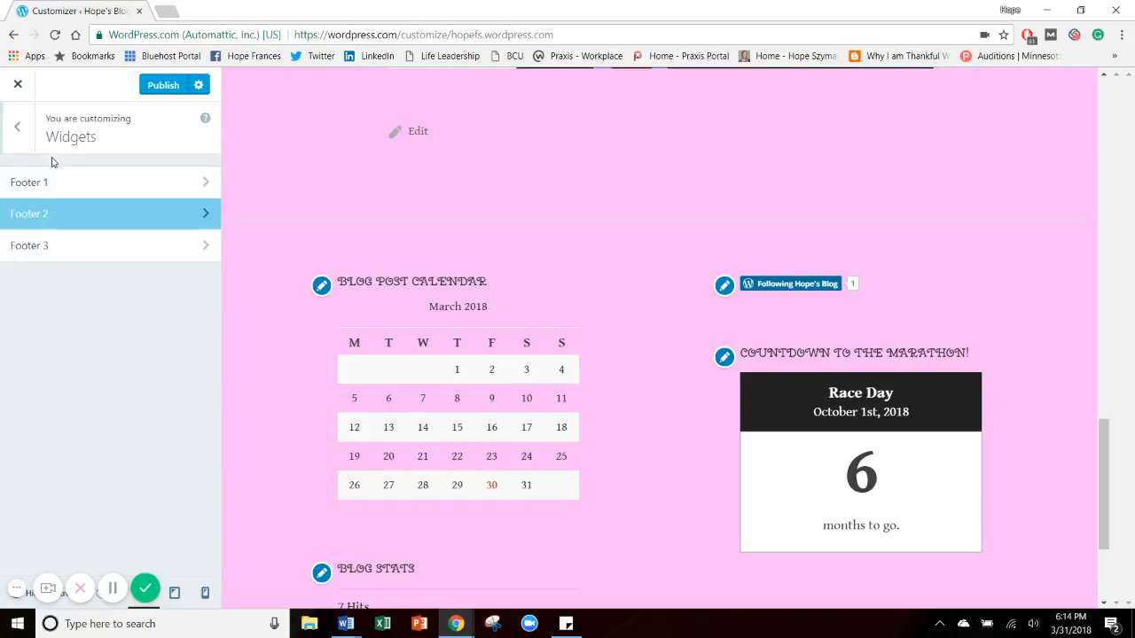
left_click(122, 195)
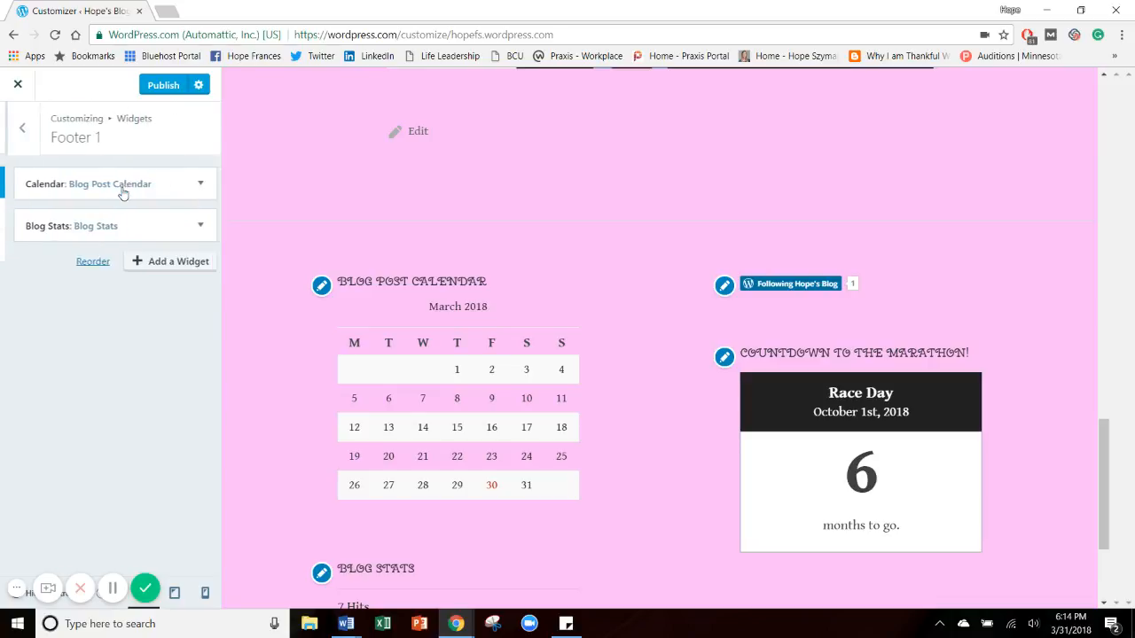
left_click(190, 262)
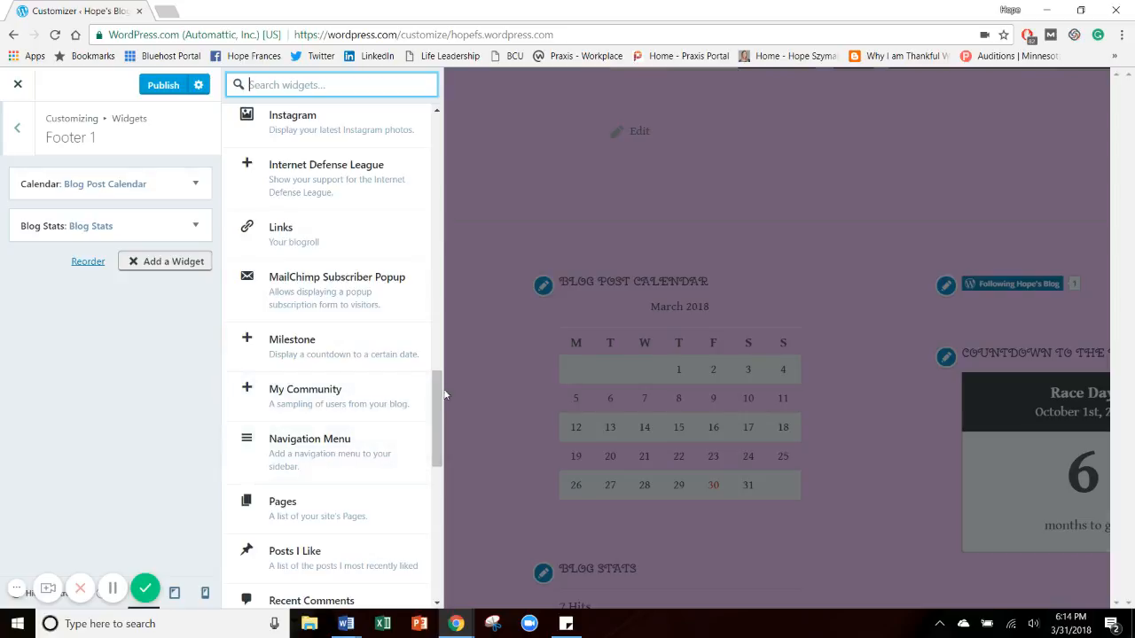
scroll(391, 428, "down", 3)
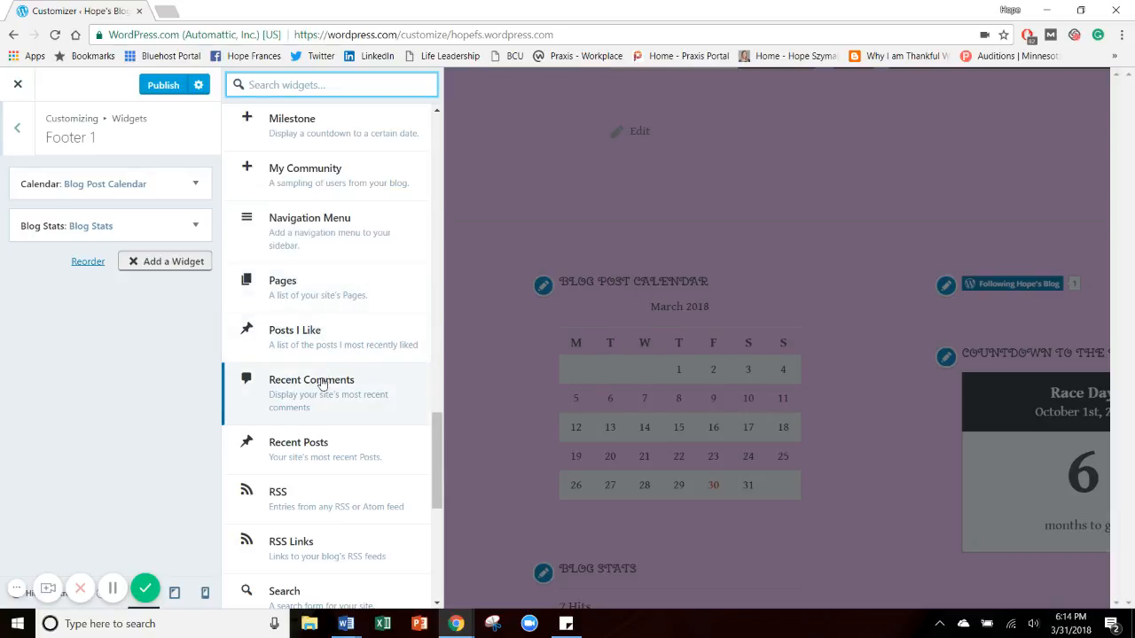
left_click(298, 450)
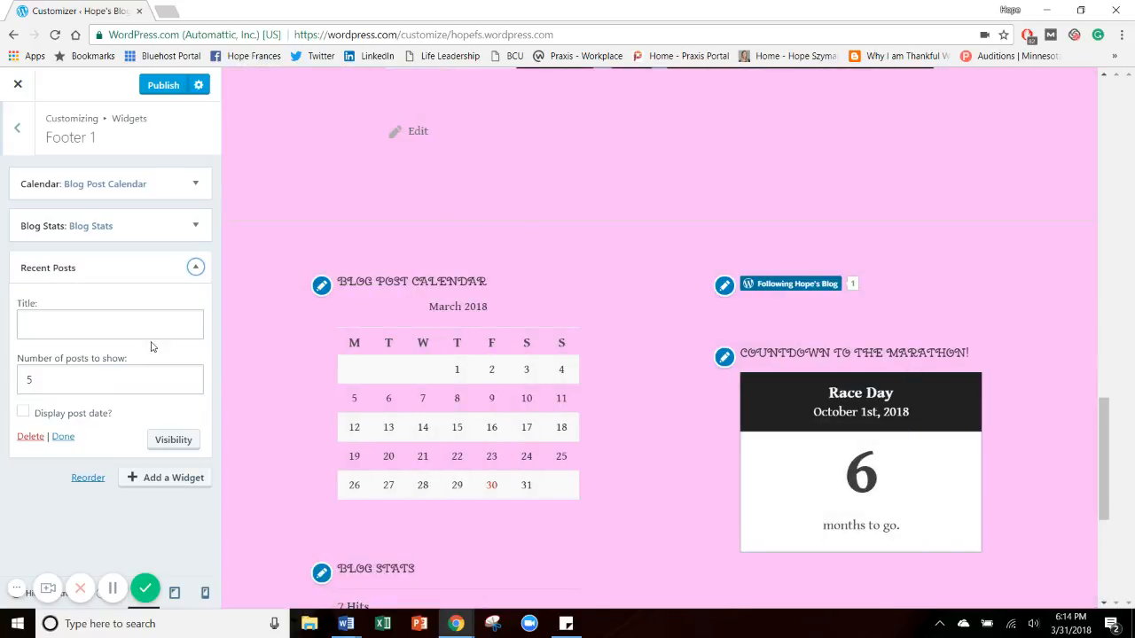
Title the Recent Posts widget "Recent Posts", enable displaying the post date, and collapse its settings.
left_click(42, 319)
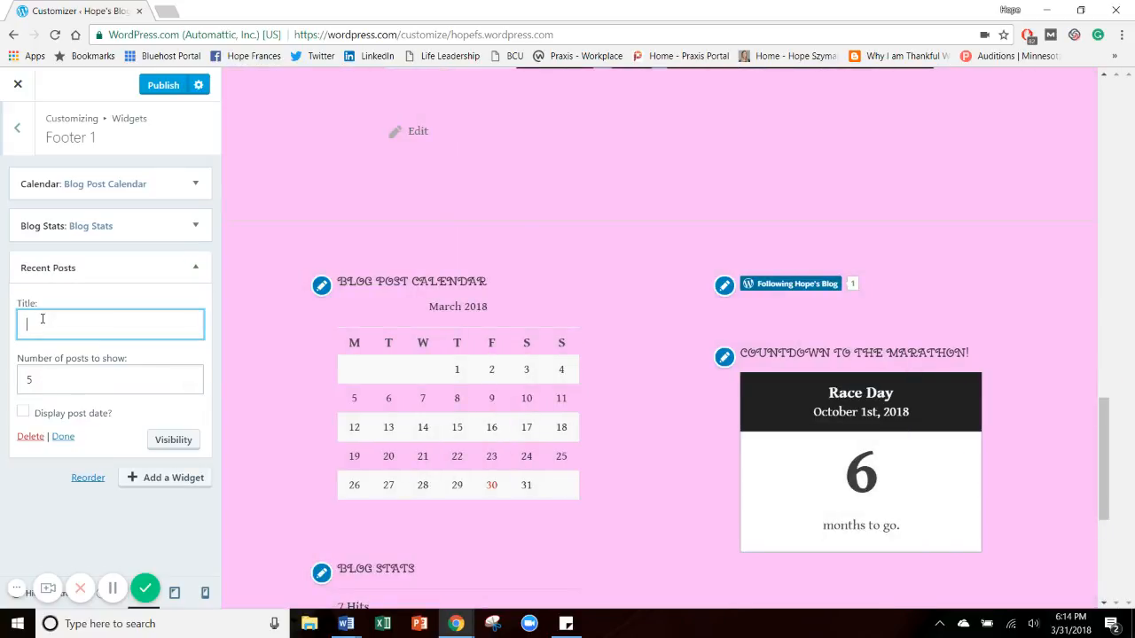
type("Recent Posts")
left_click(75, 422)
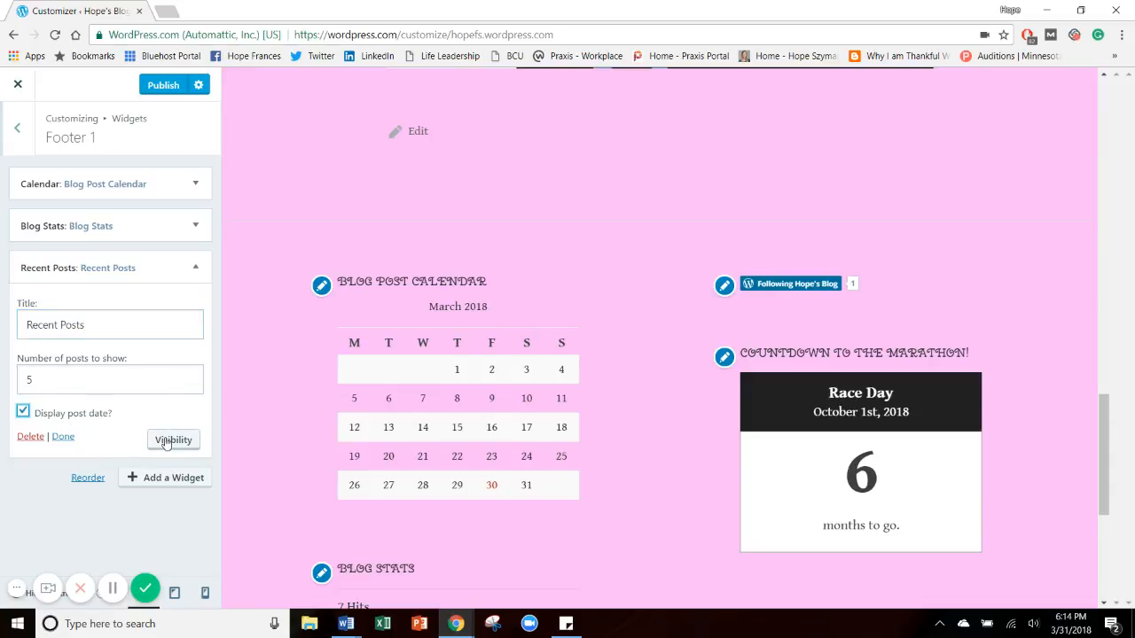
left_click(170, 266)
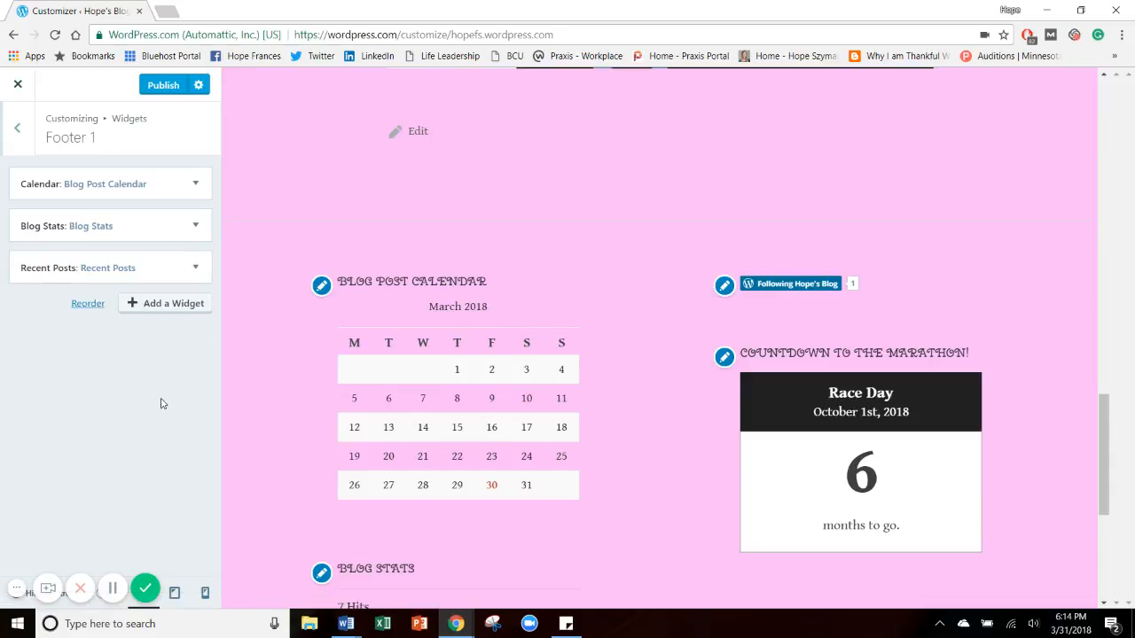
Move the Recent Posts widget above the Blog Stats and Calendar widgets so it comes first in Footer 1.
left_click_drag(1104, 454, 1090, 510)
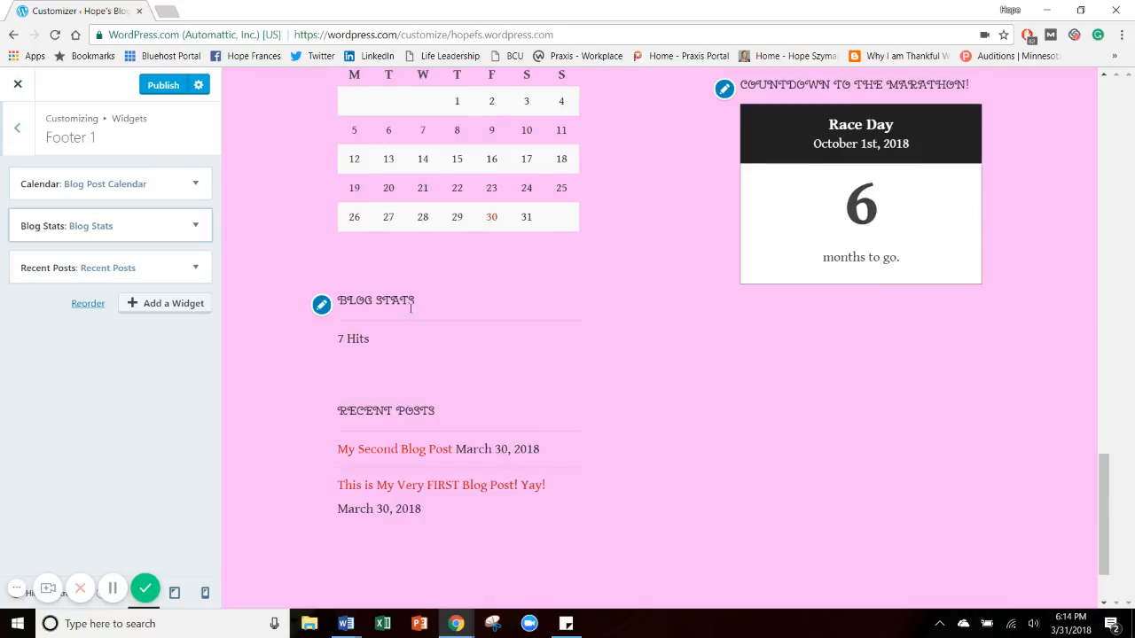
left_click_drag(91, 273, 90, 226)
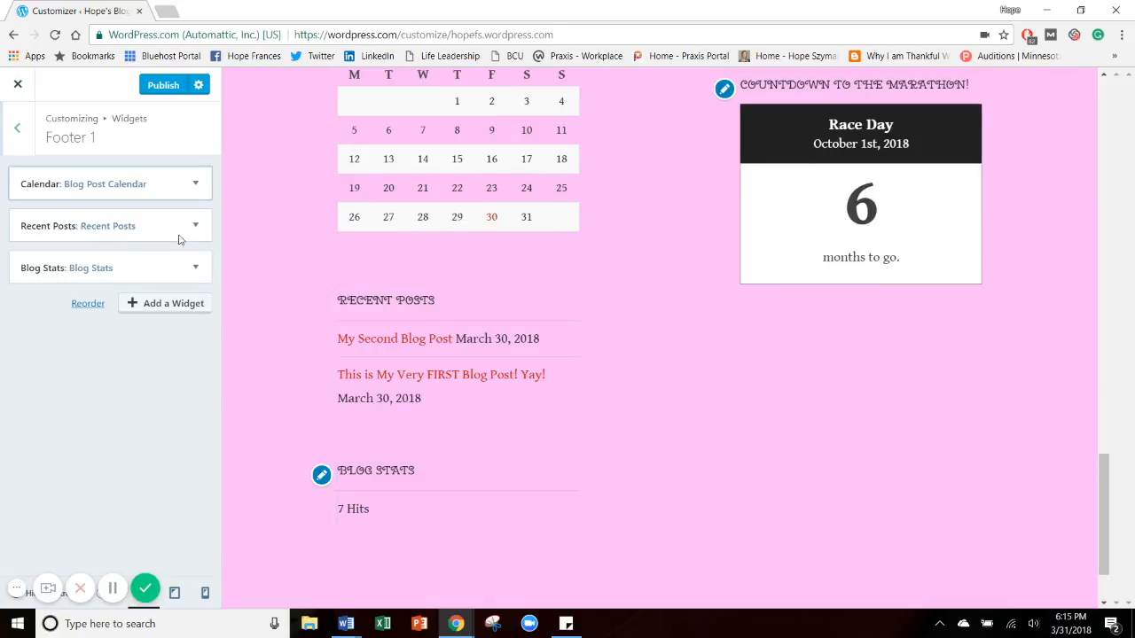
left_click_drag(119, 225, 122, 178)
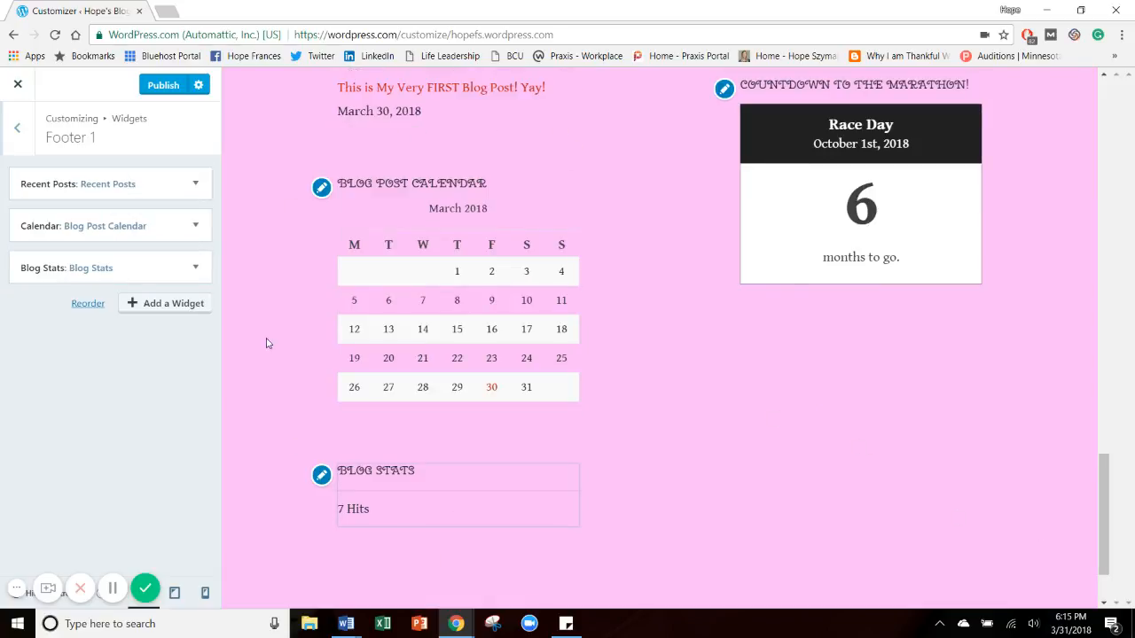
left_click_drag(1109, 486, 1096, 402)
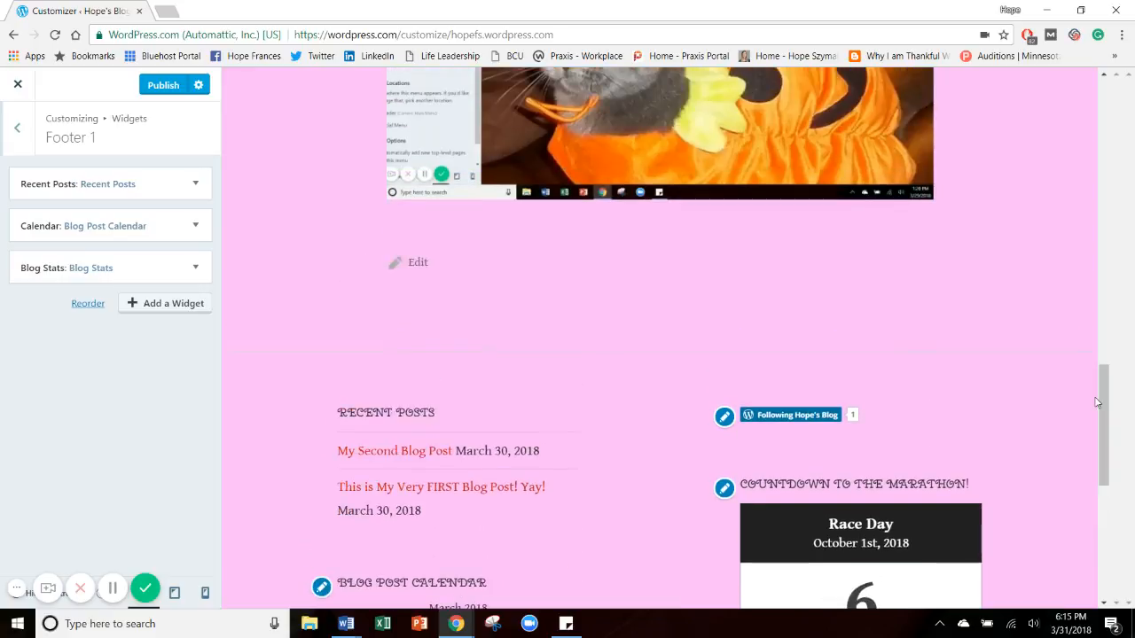
Add a Search widget to the Footer 3 area.
left_click(16, 127)
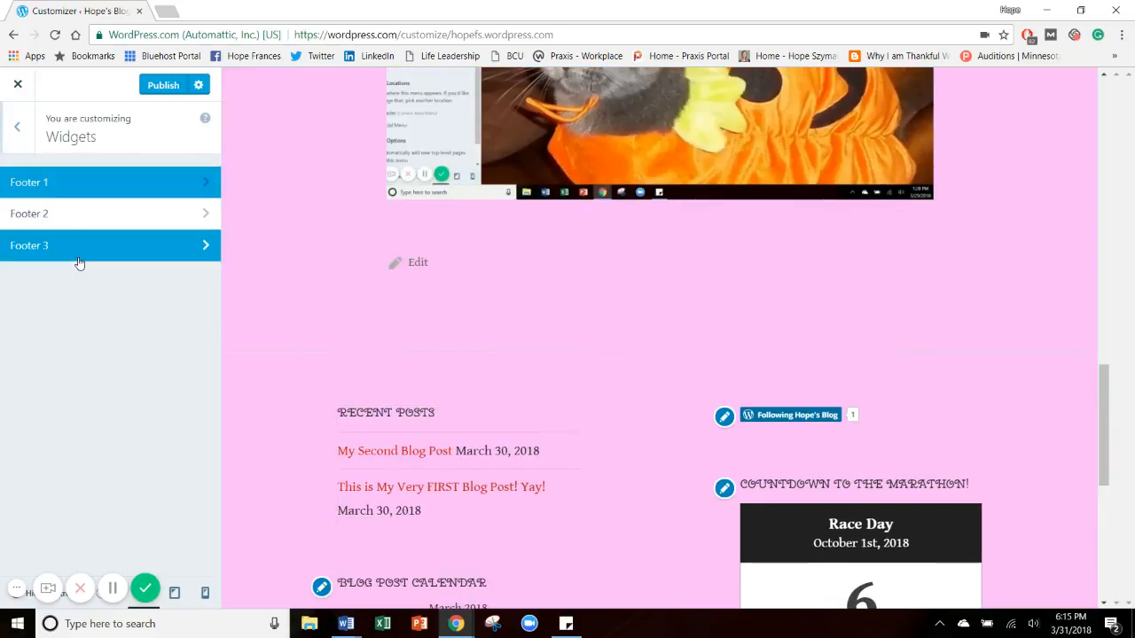
left_click(78, 262)
left_click(180, 181)
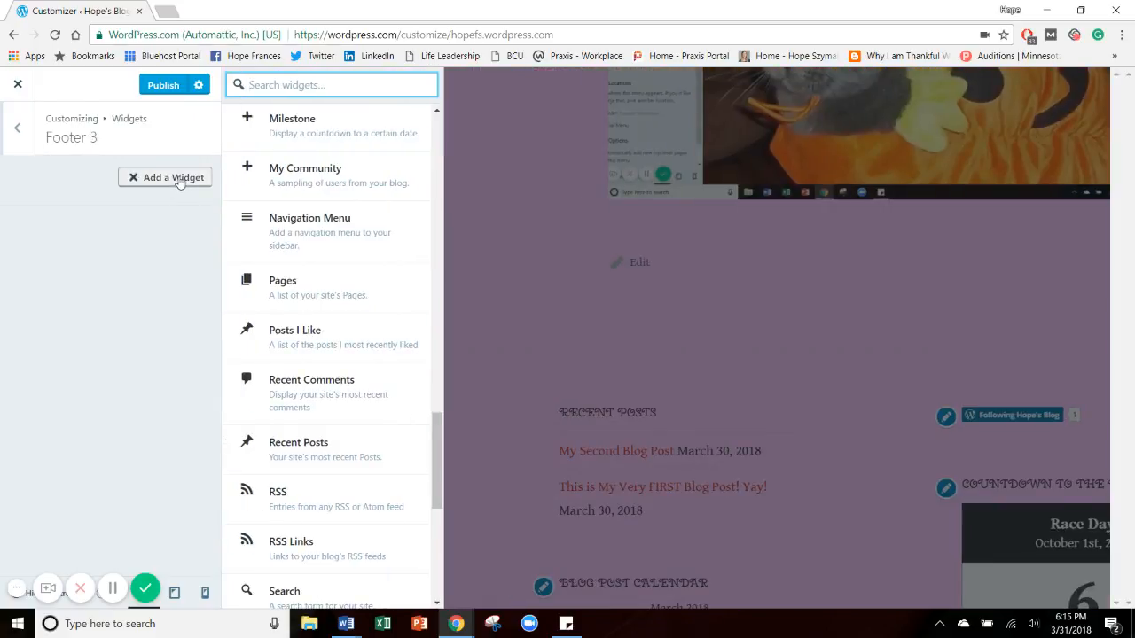
scroll(388, 443, "down", 2)
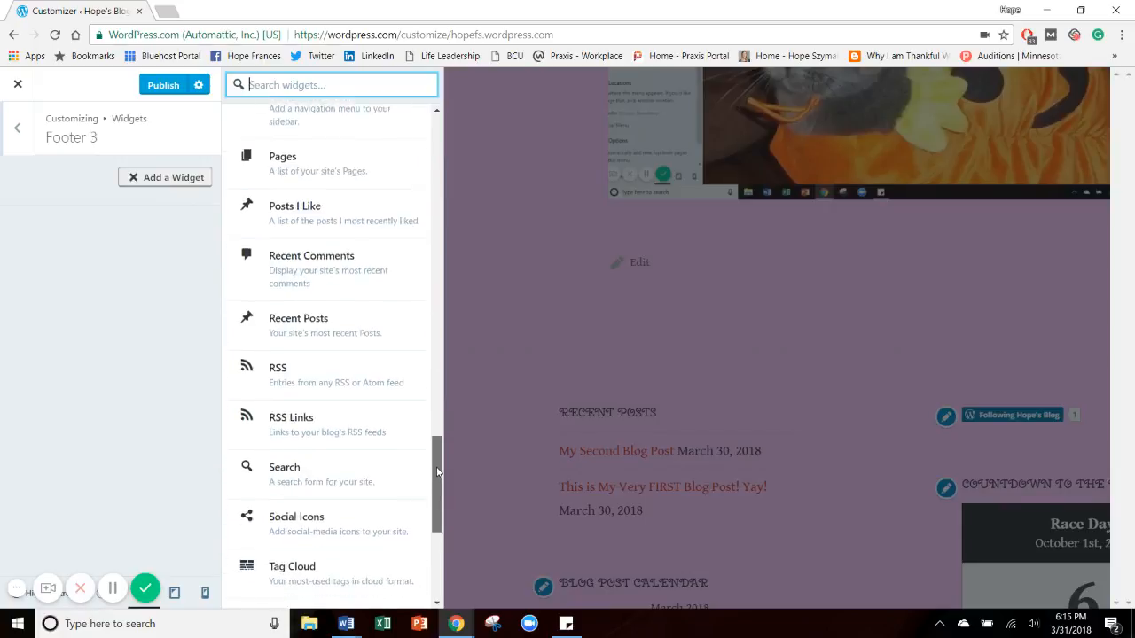
left_click(352, 399)
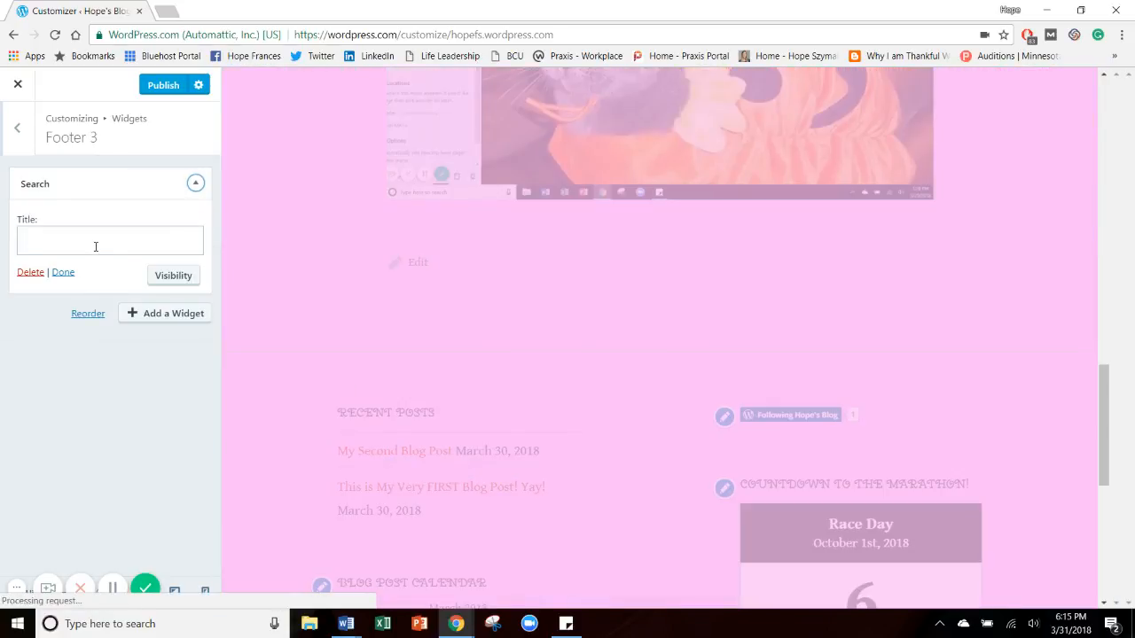
Title the Search widget "Search" and collapse its settings.
left_click(95, 246)
type("Search")
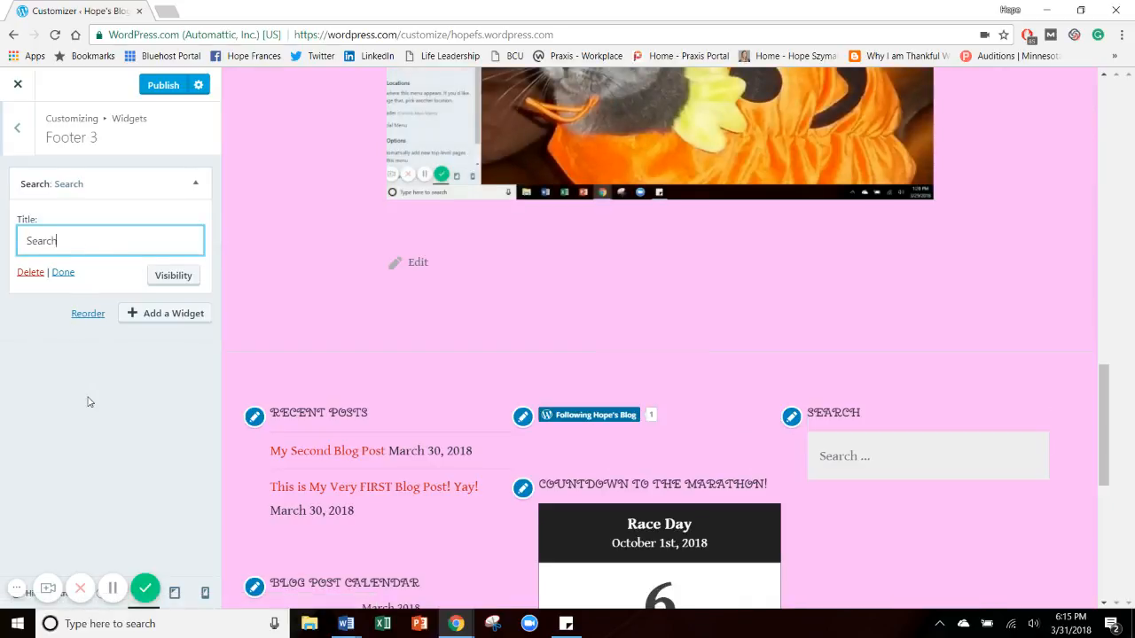
left_click(116, 184)
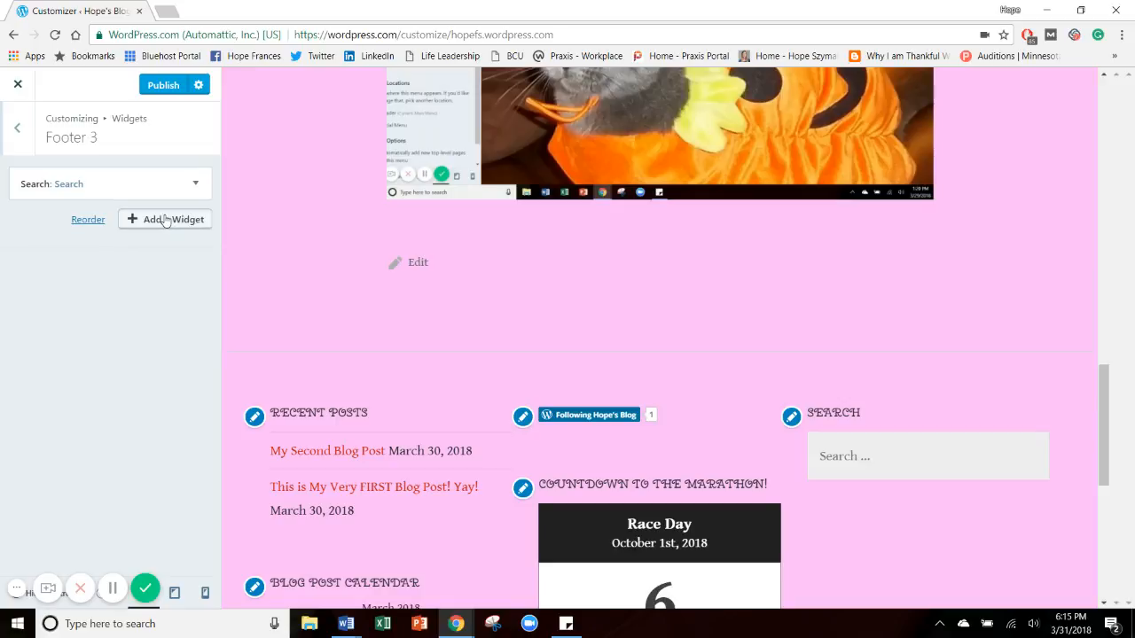
Add a Social Icons widget to Footer 3 and replace its title with "Follow Me!".
left_click(165, 221)
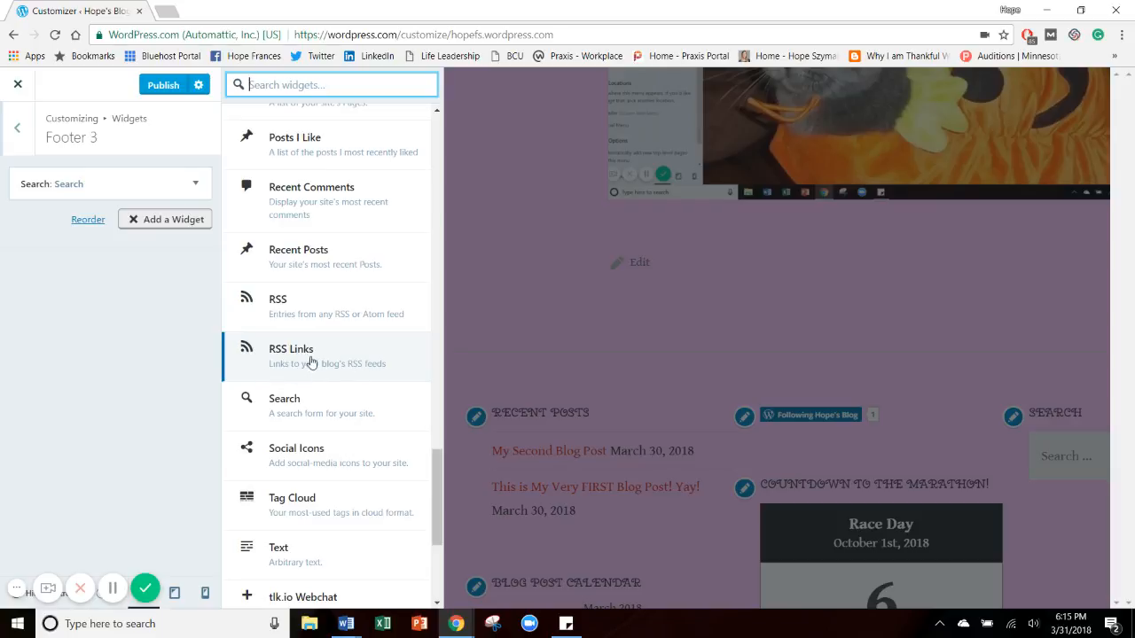
left_click(304, 457)
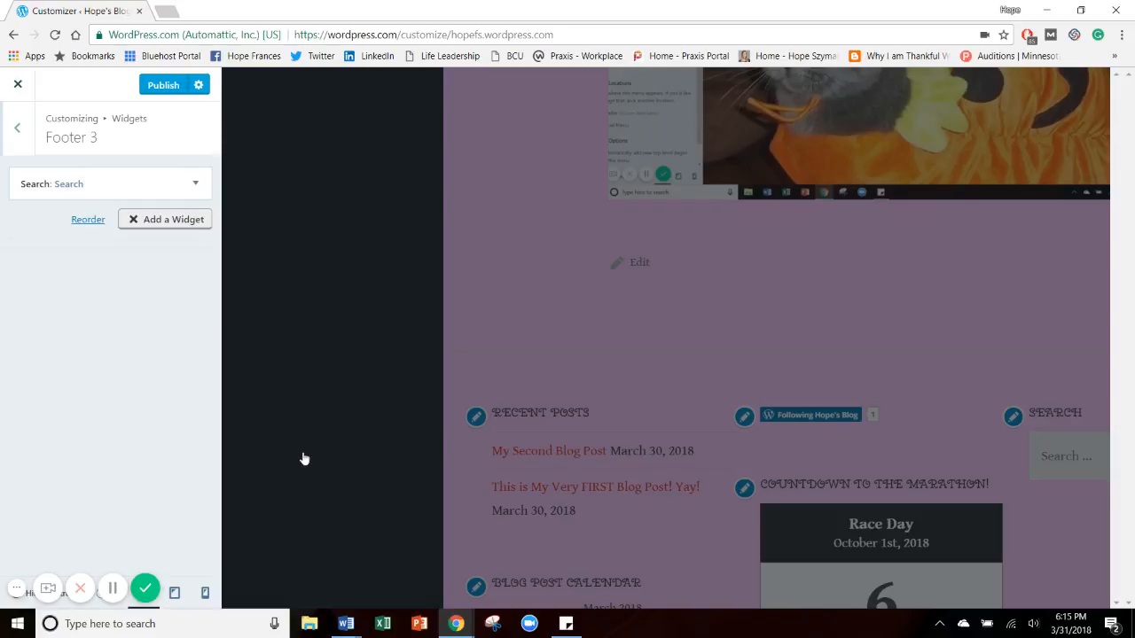
left_click(130, 283)
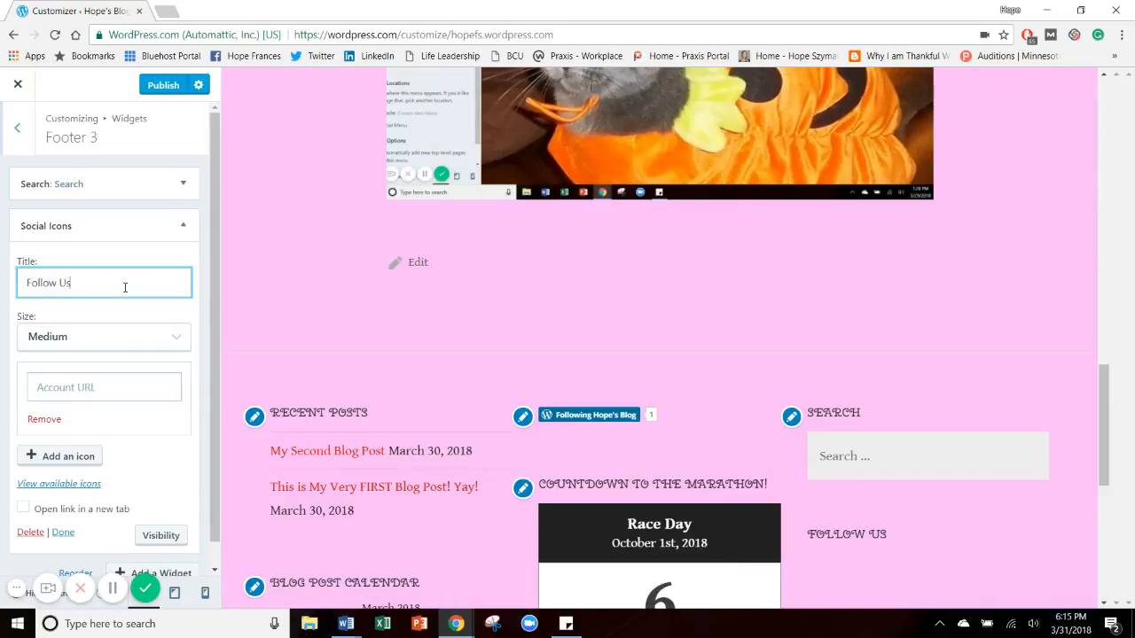
triple_click(125, 287)
type("Foll")
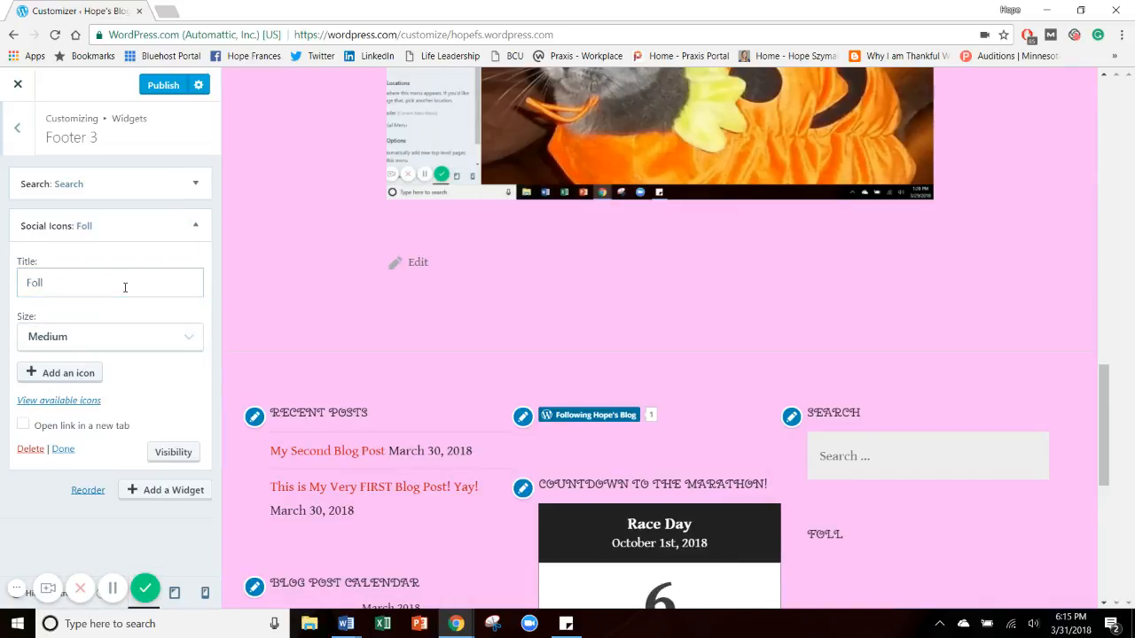
left_click(125, 287)
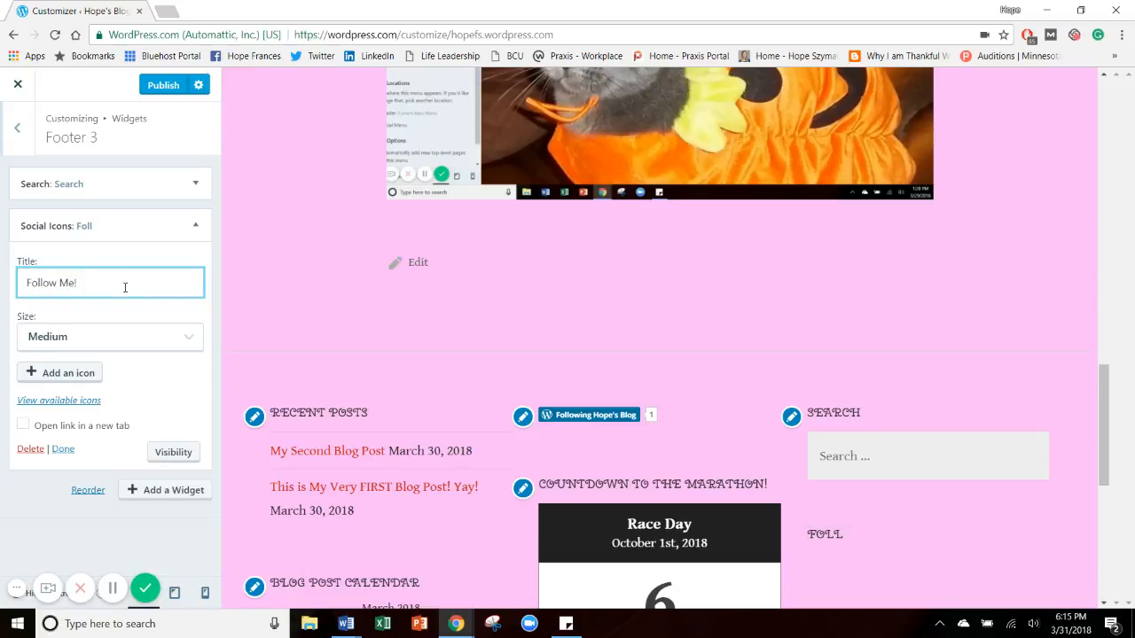
Set the Social Icons size to Small and add an icon entry with an empty account URL, leaving the widget collapsed.
left_click(99, 346)
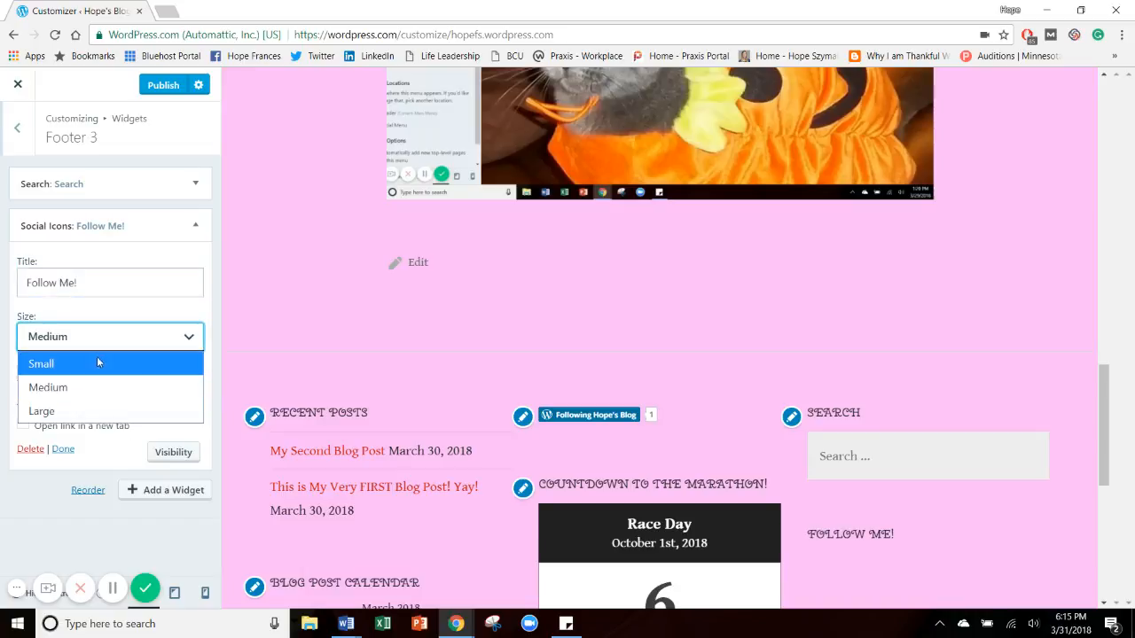
left_click(96, 360)
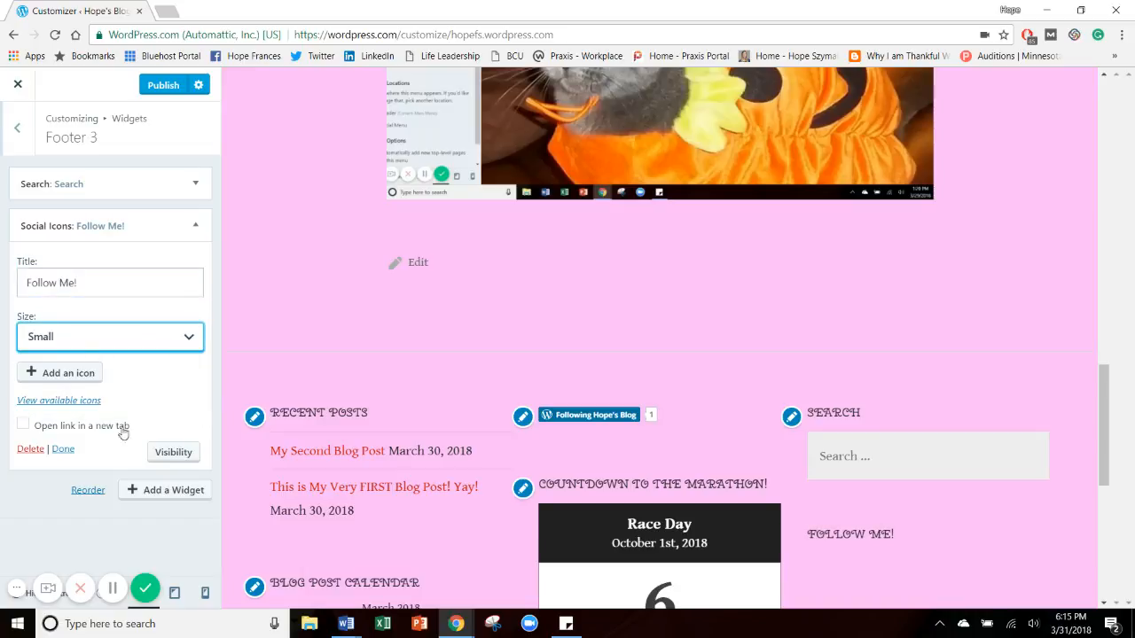
left_click(61, 372)
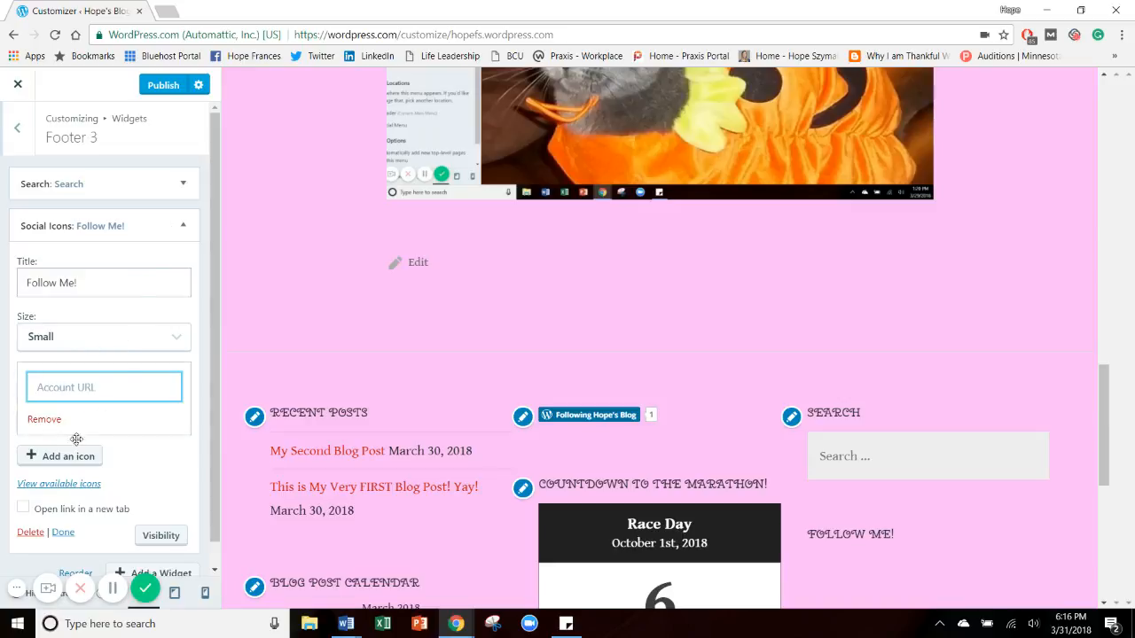
left_click(114, 345)
left_click(44, 362)
left_click(157, 226)
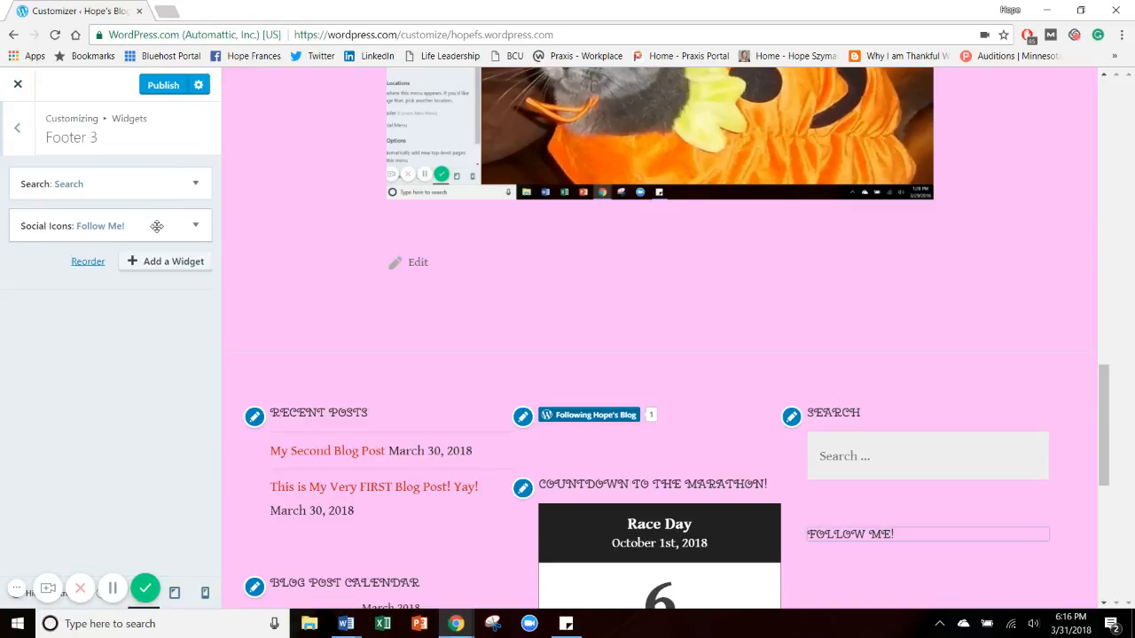
Add a Text widget to Footer 3 below the Social Icons widget.
left_click(187, 262)
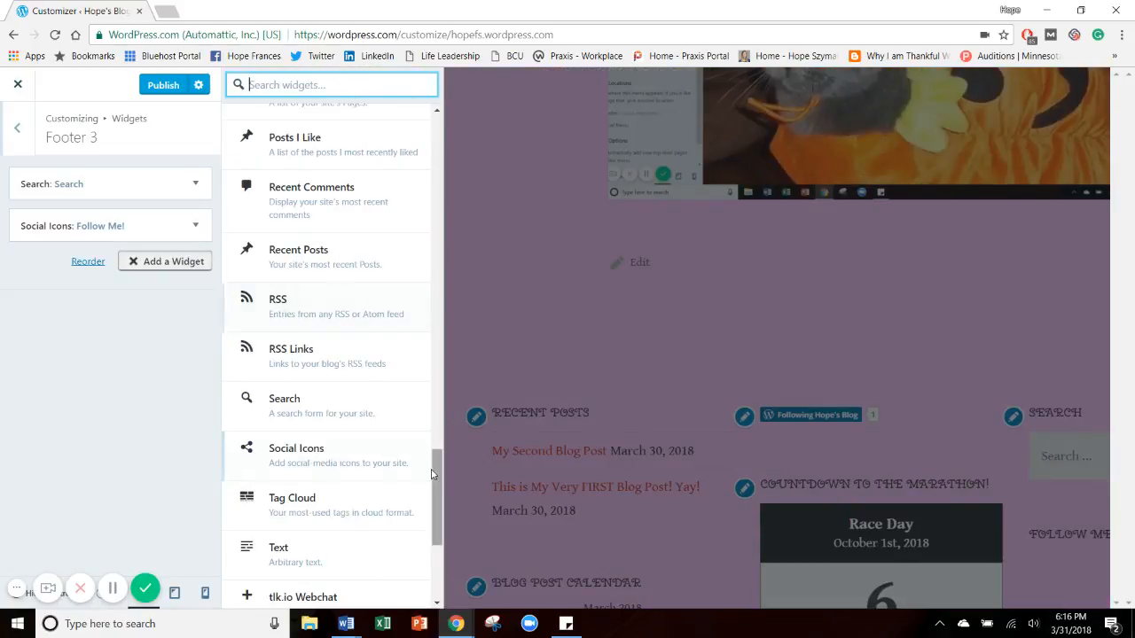
scroll(432, 475, "down", 3)
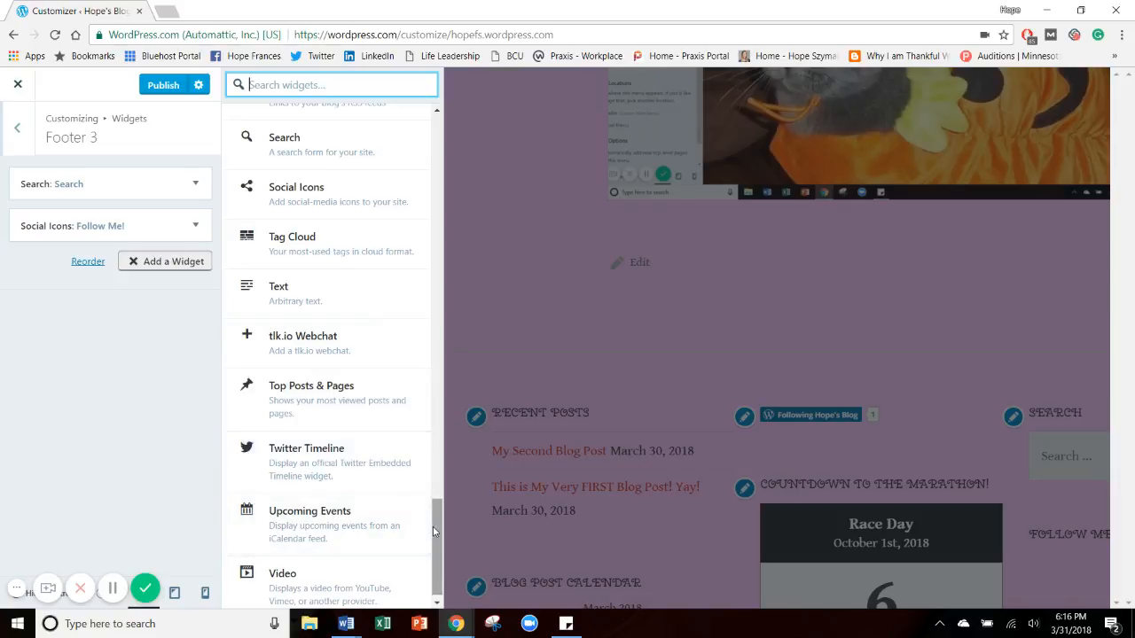
scroll(435, 530, "down", 1)
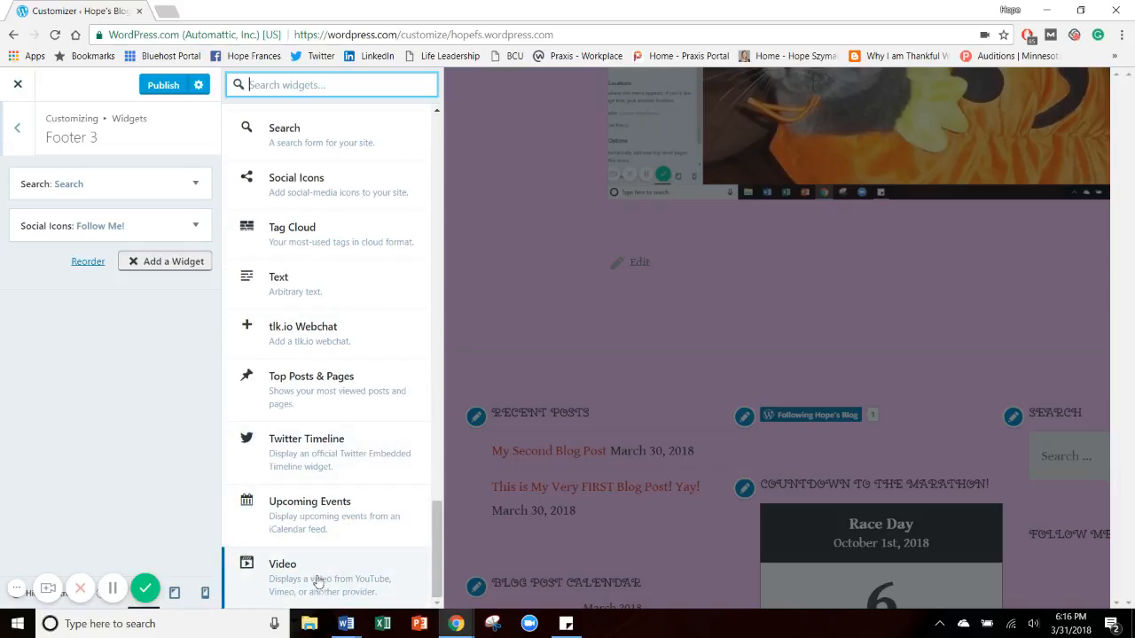
left_click(313, 283)
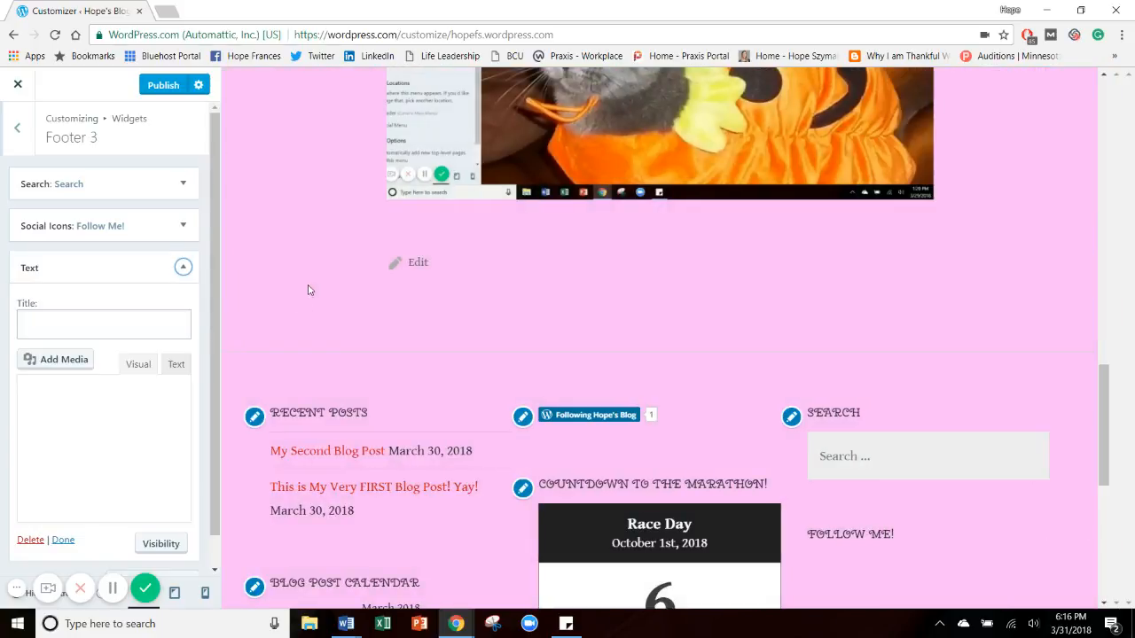
Title the new Text widget in Footer 3 "Keep In Touch!".
left_click(120, 329)
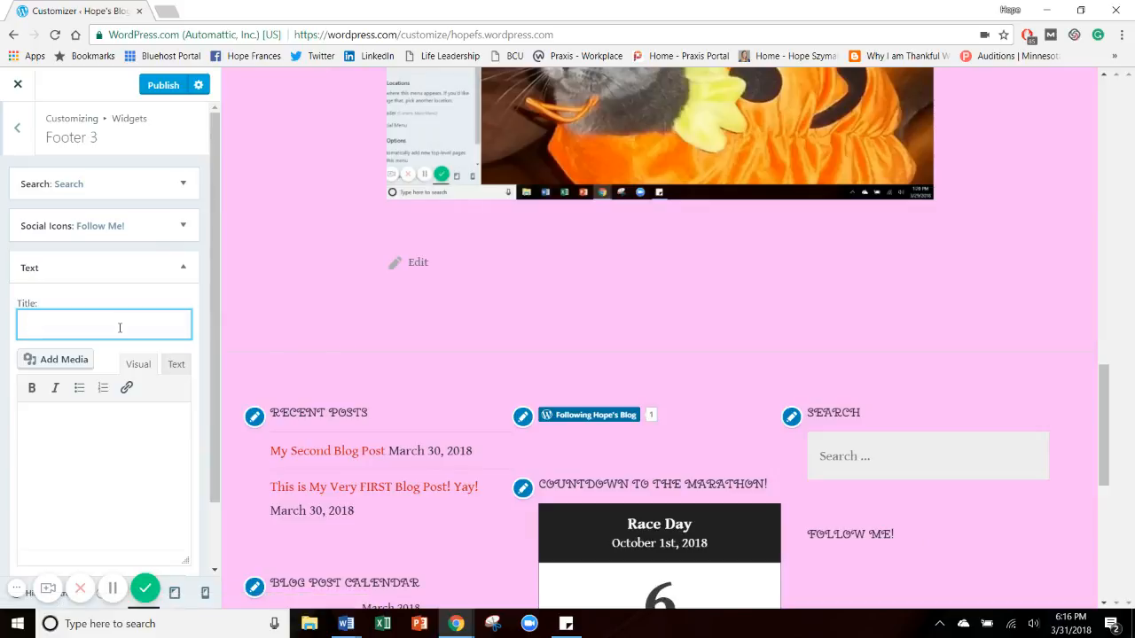
key("BackSpace")
key("BackSpace")
key("BackSpace")
key("BackSpace")
key("BackSpace")
key("BackSpace")
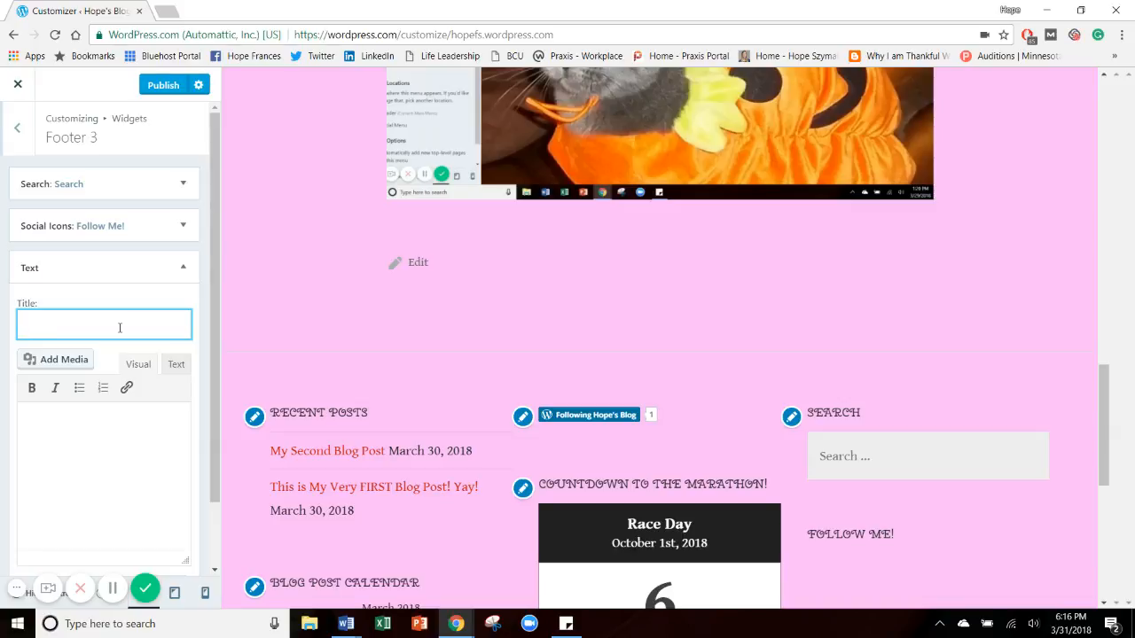
type("In Touch!")
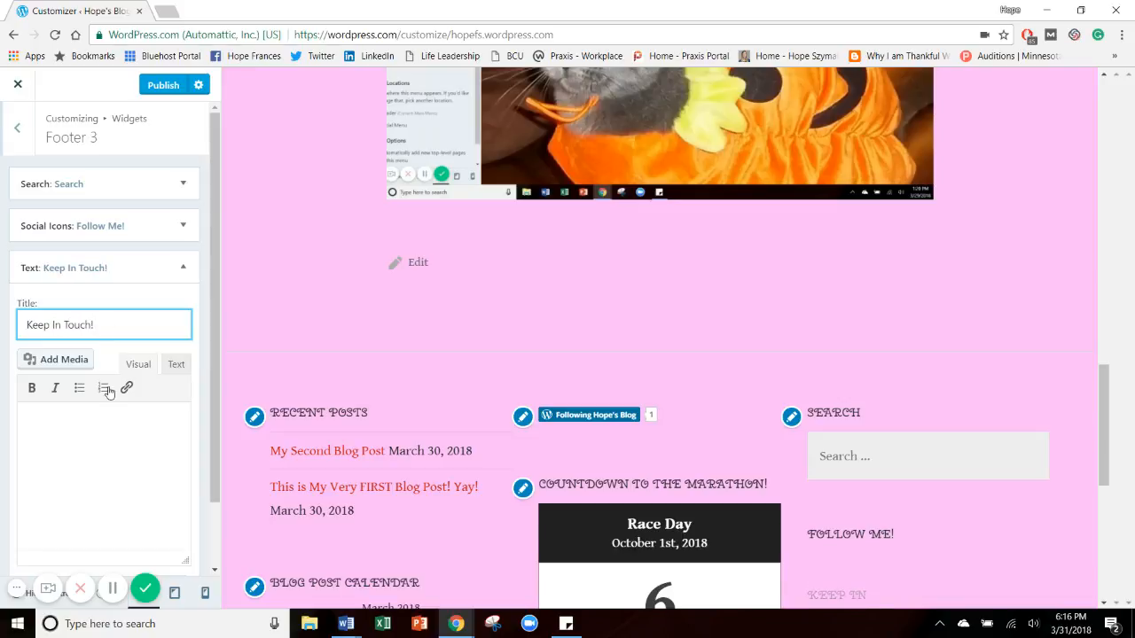
Fill the Text widget's body with "Make sure you subscribe and follow my blog to keep up to date on my cat's life!".
left_click(96, 411)
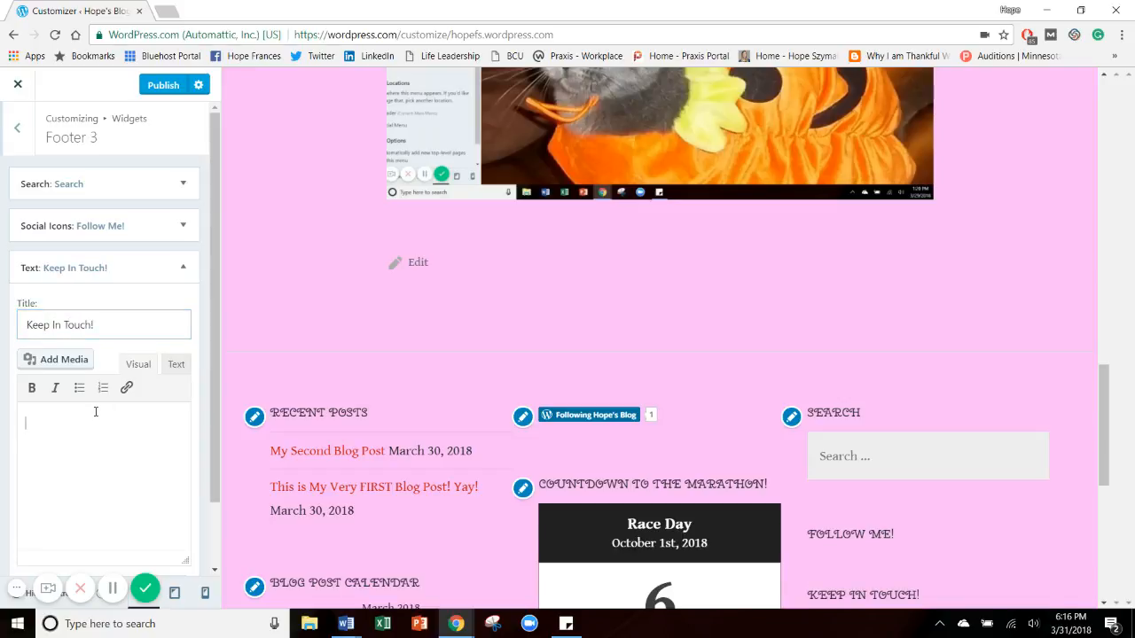
type("Make sure you su")
type("bst")
type("ibe and")
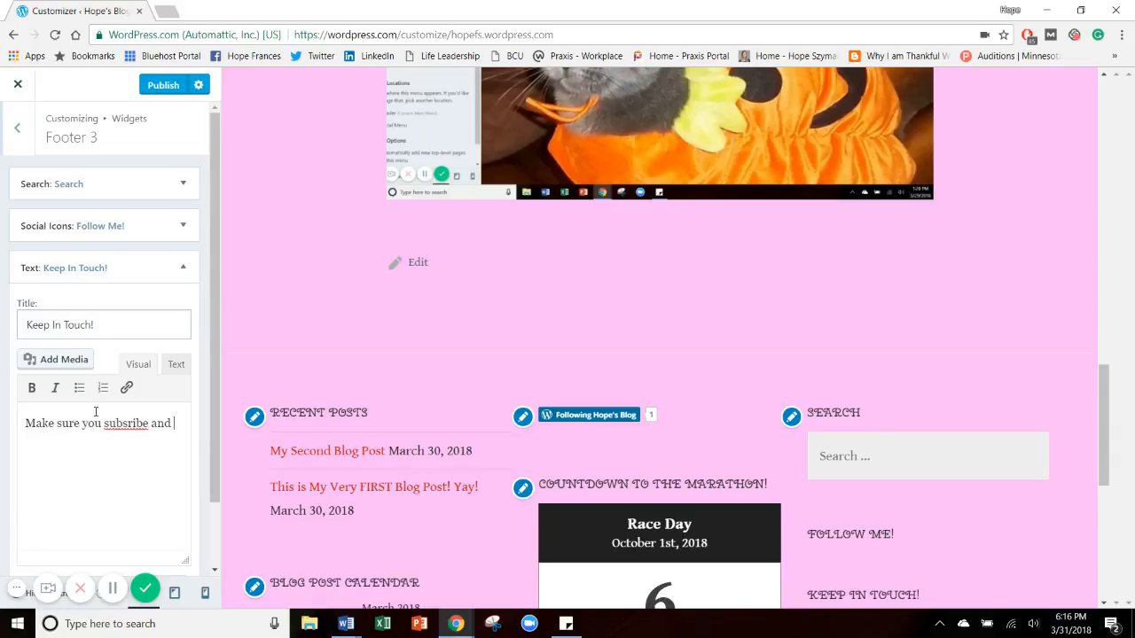
key("BackSpace")
key("BackSpace")
key("BackSpace")
key("BackSpace")
key("BackSpace")
key("BackSpace")
type("cribe and follow my blo")
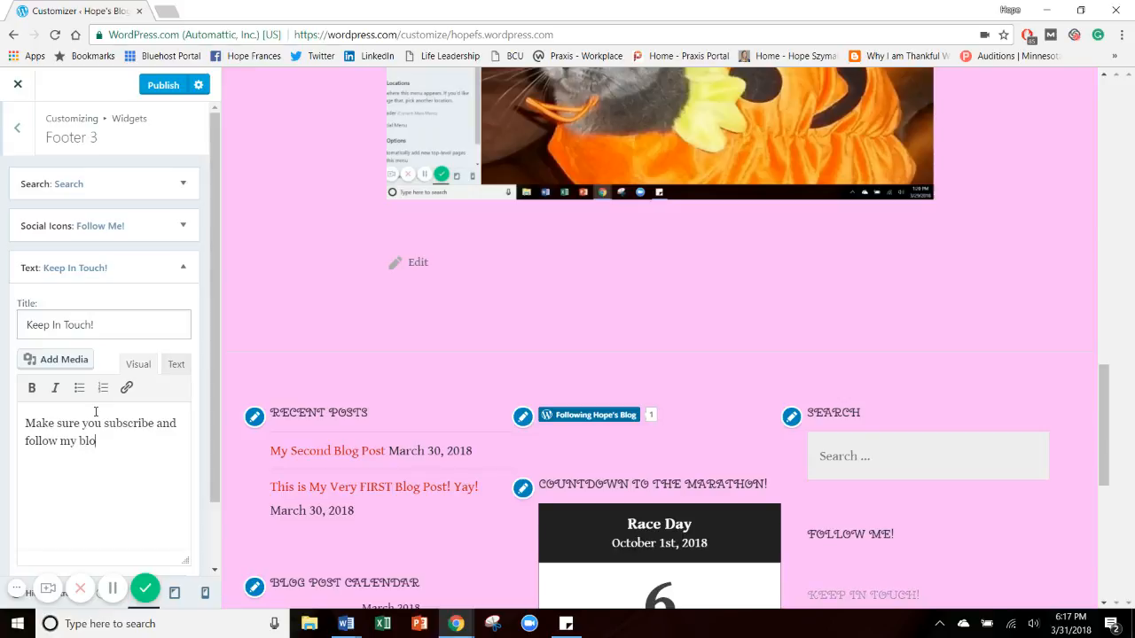
type("g to keep")
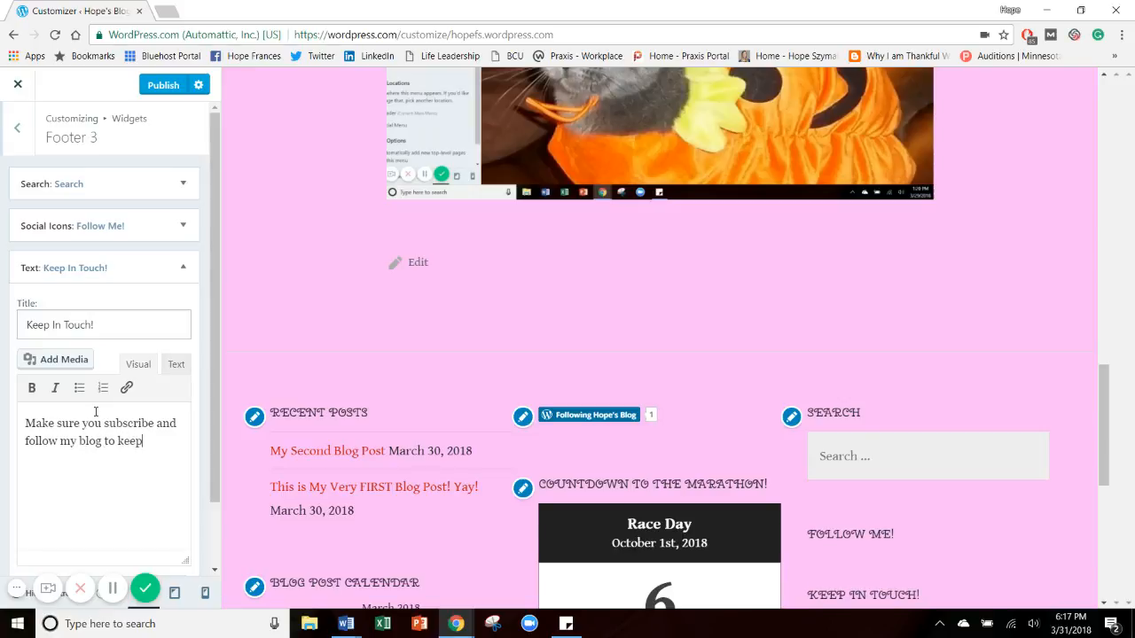
type(" up todate")
key("BackSpace")
key("BackSpace")
key("BackSpace")
key("BackSpace")
type("date on my cat's l")
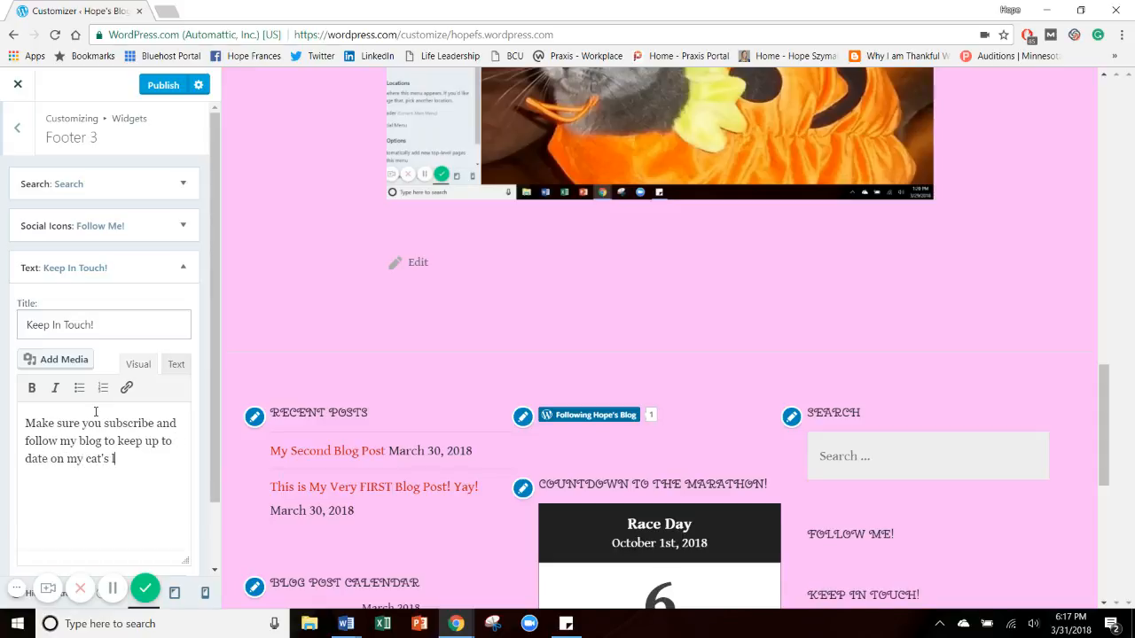
type("ife!")
Collapse the "Keep In Touch!" Text widget and move it between the Search and Social Icons widgets in Footer 3.
left_click(182, 267)
left_click_drag(142, 264, 126, 229)
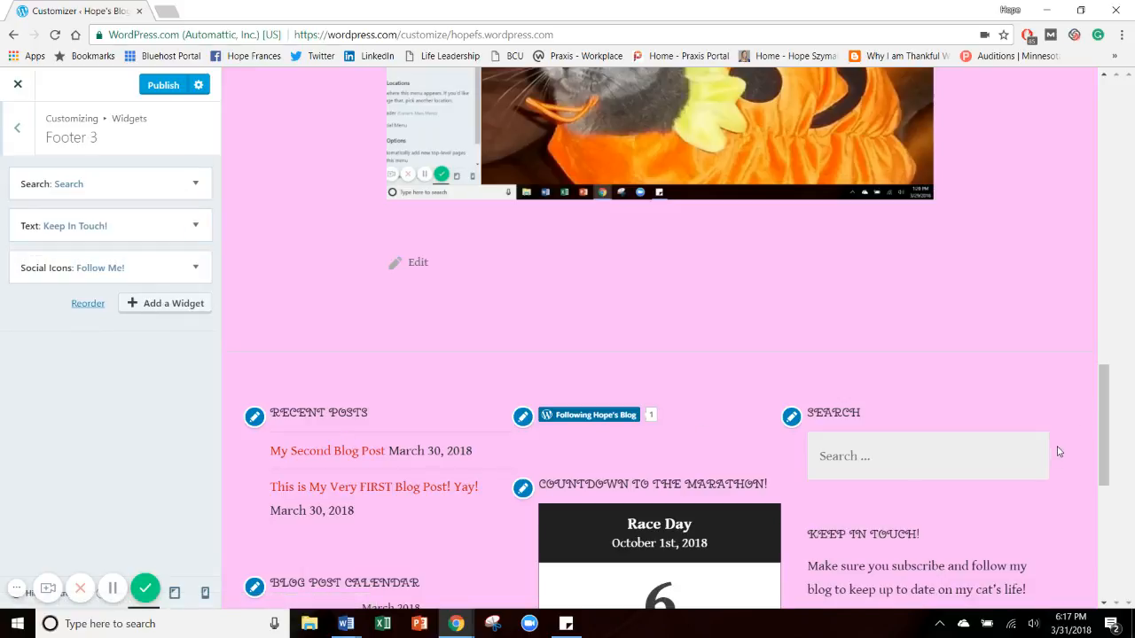
left_click_drag(1101, 391, 1086, 460)
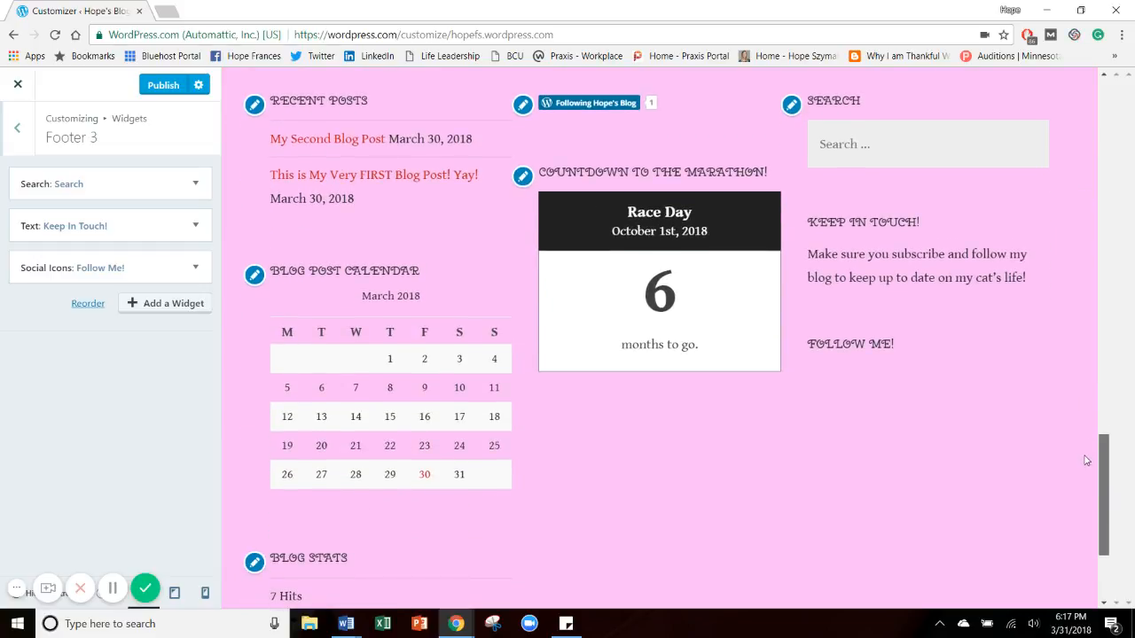
left_click_drag(1087, 460, 1084, 438)
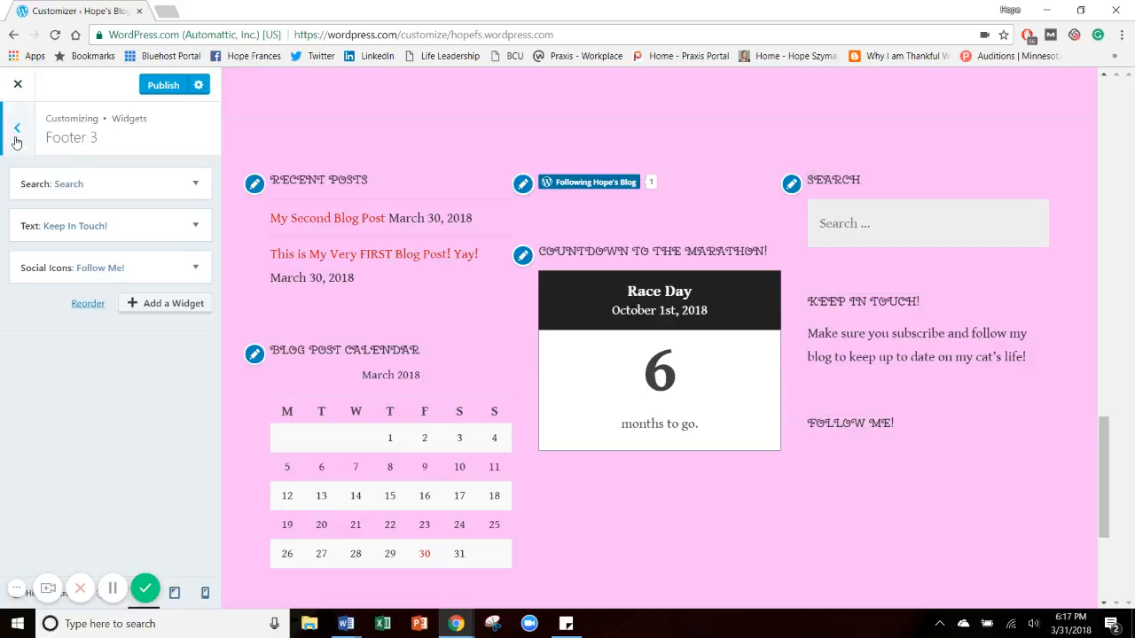
Publish the footer widget changes, then leave the Customizer and open the live blog.
left_click(164, 84)
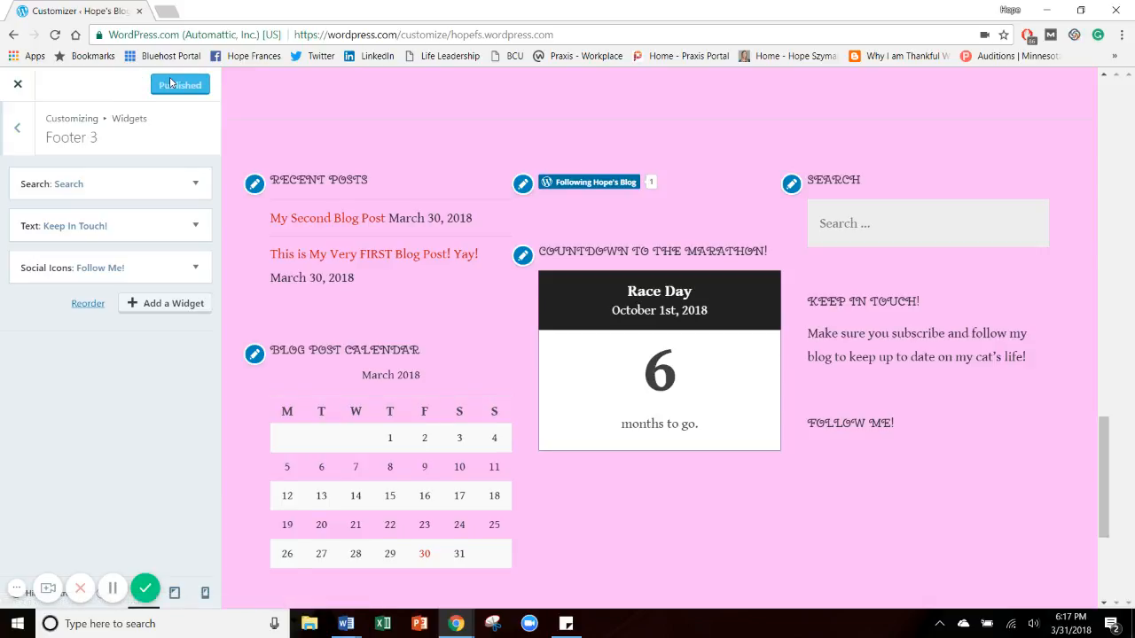
left_click(9, 85)
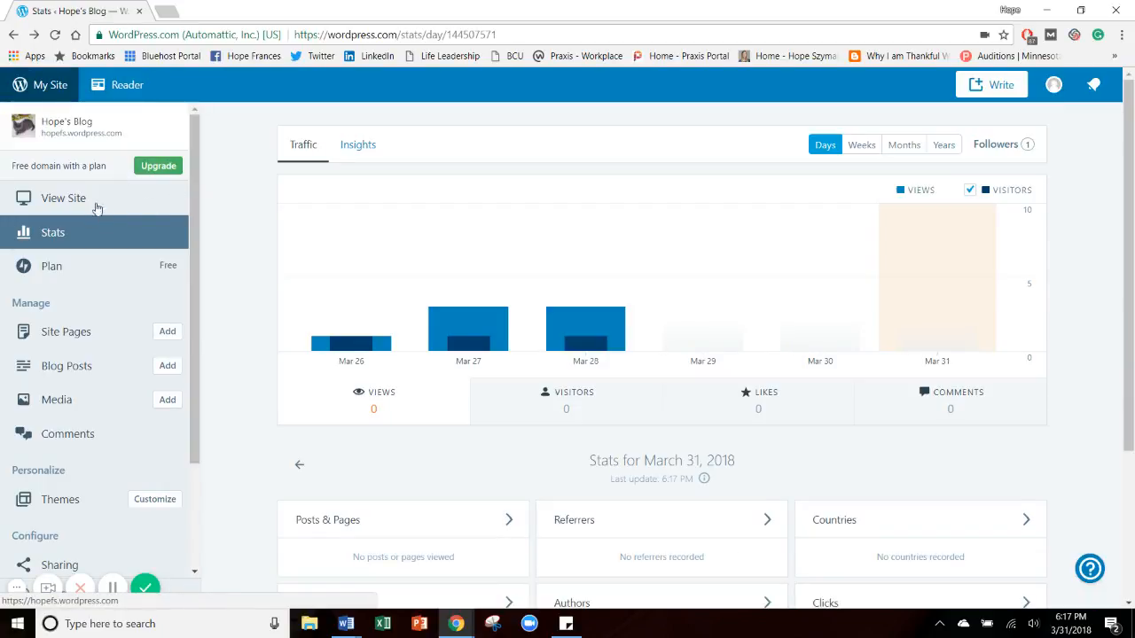
left_click(89, 198)
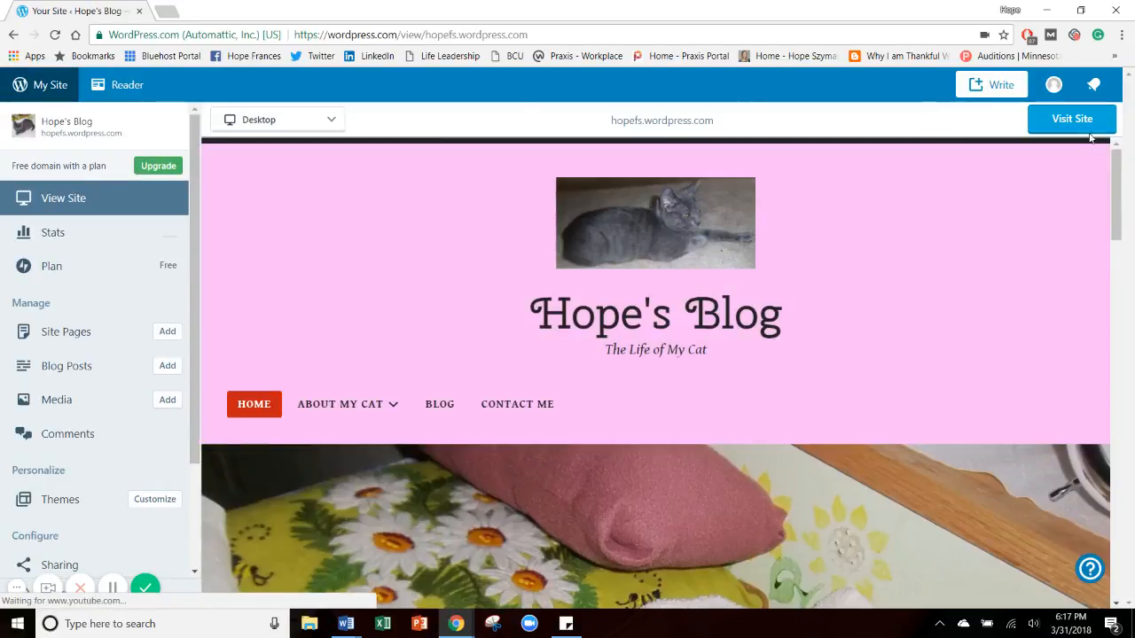
left_click(1085, 130)
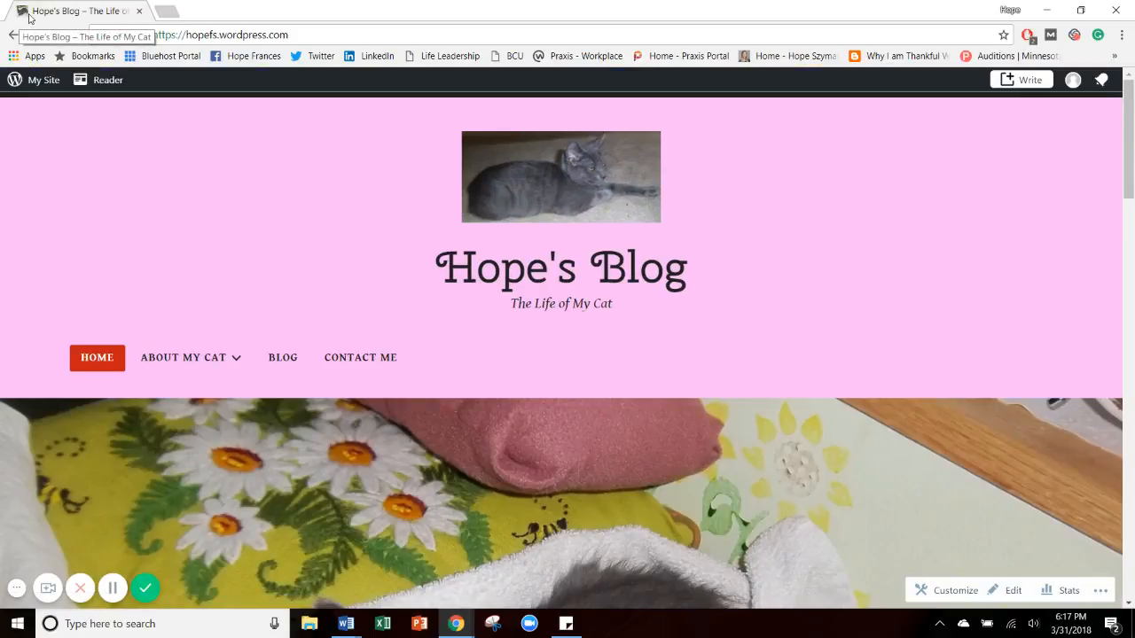
Examine the widgets in all three footer columns on the live home page.
scroll(1130, 155, "down", 1)
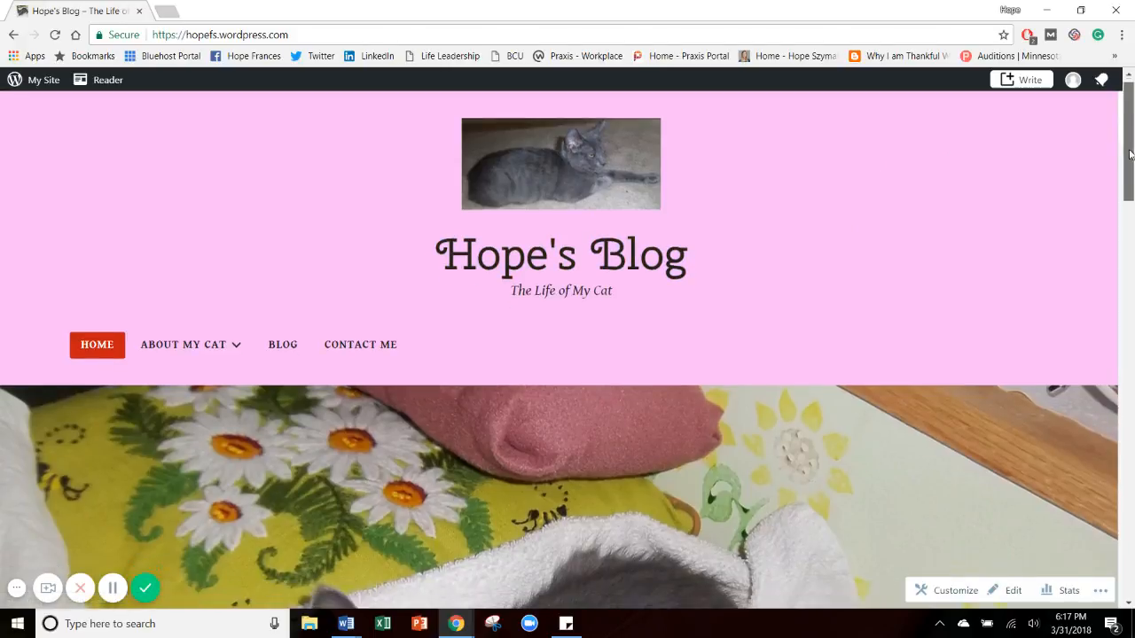
left_click_drag(1130, 155, 1117, 308)
scroll(1112, 358, "down", 8)
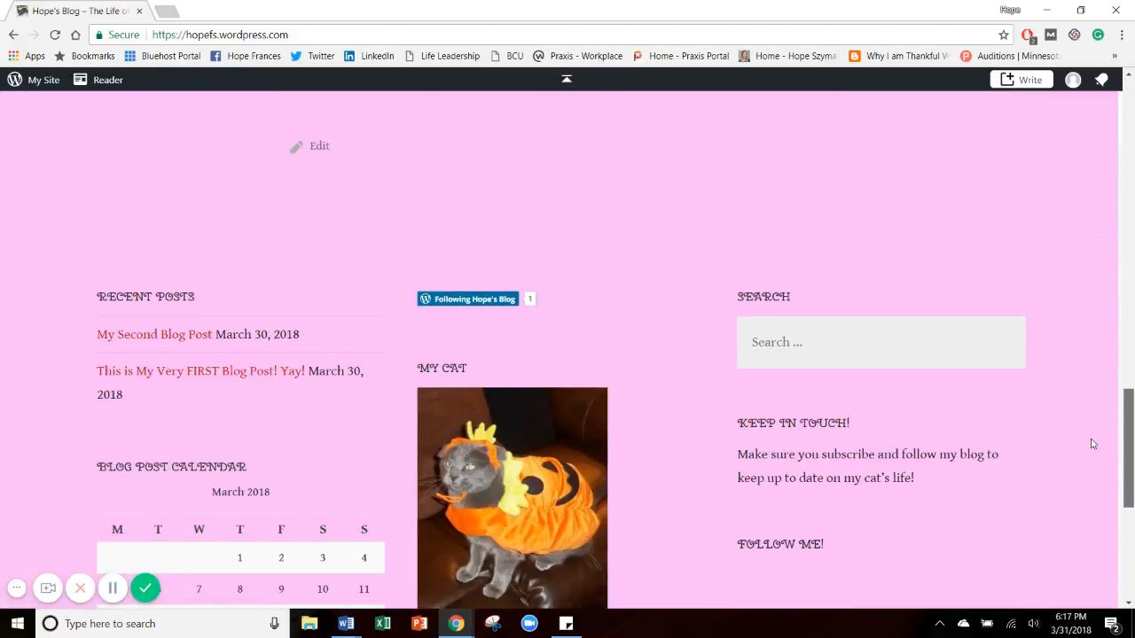
scroll(1074, 506, "up", 1)
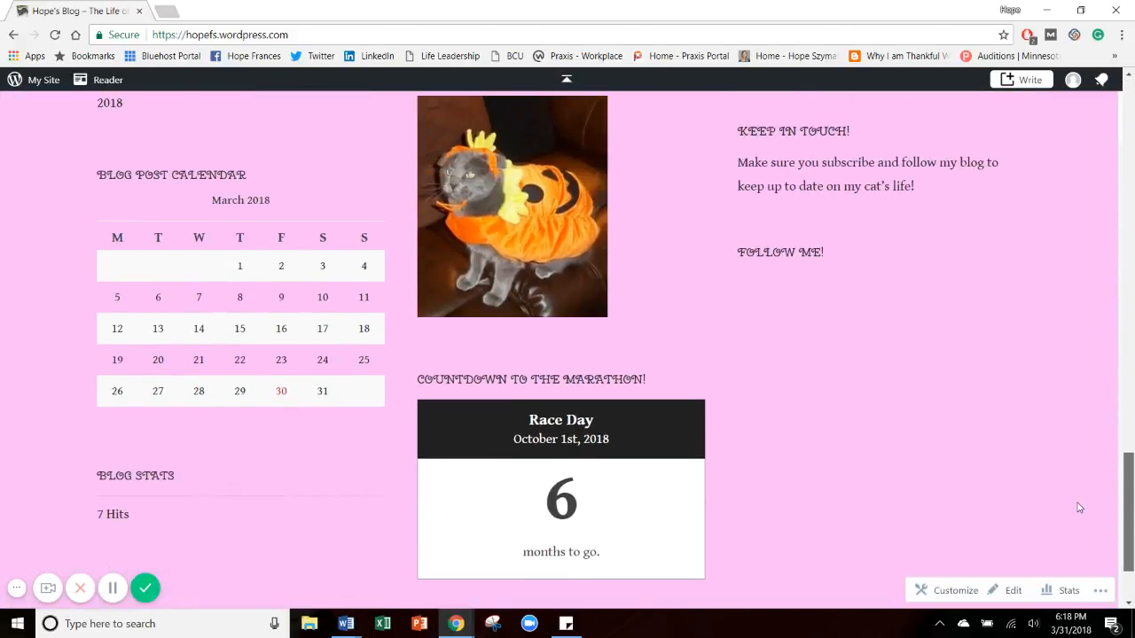
scroll(1077, 527, "down", 1)
scroll(1074, 514, "up", 5)
scroll(1096, 448, "up", 1)
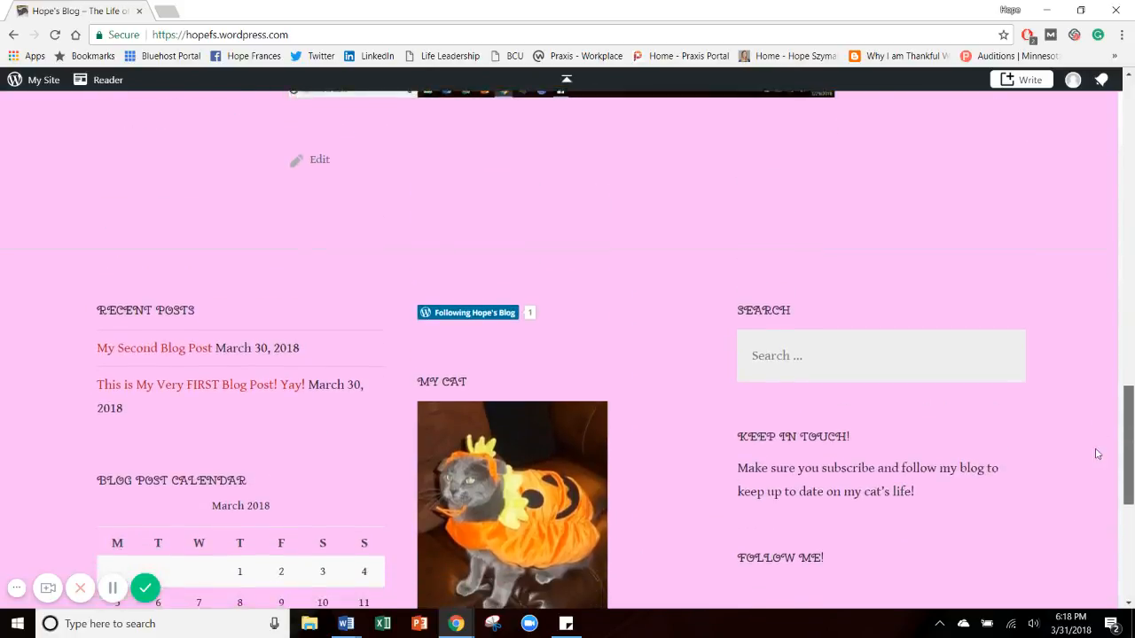
scroll(1108, 496, "down", 5)
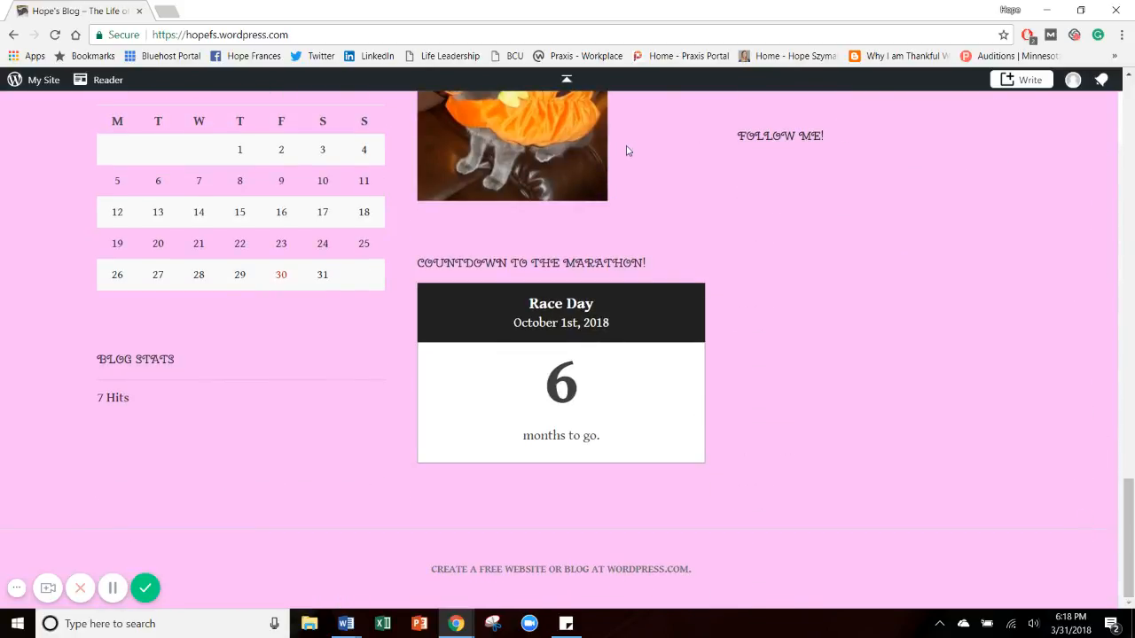
scroll(1132, 528, "up", 1)
scroll(1131, 529, "up", 3)
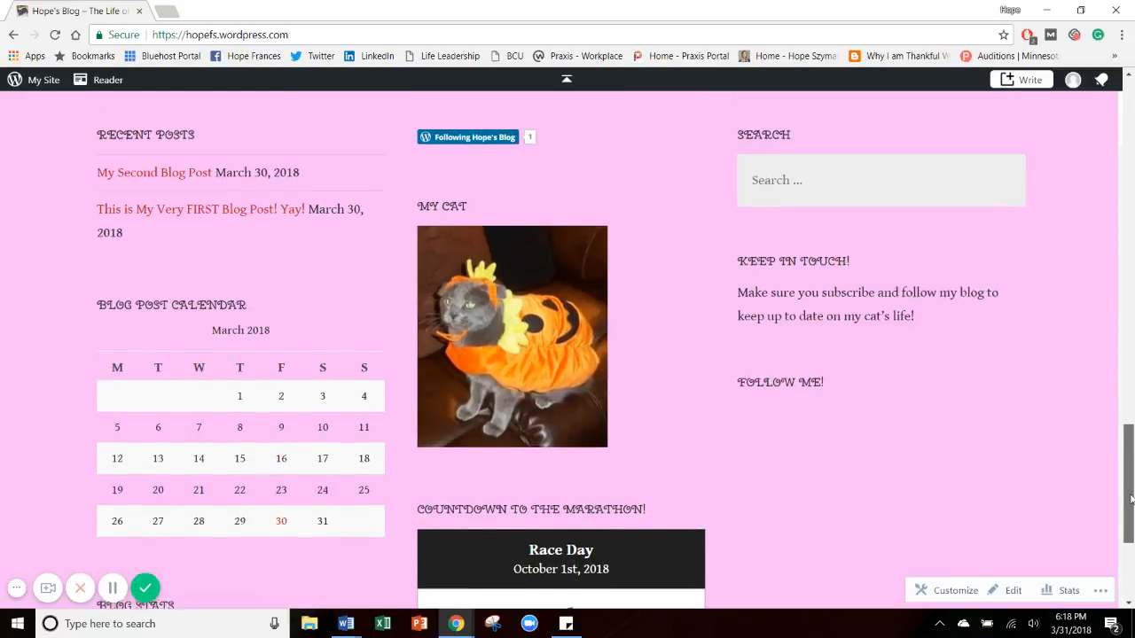
scroll(1124, 501, "down", 1)
scroll(1124, 501, "down", 3)
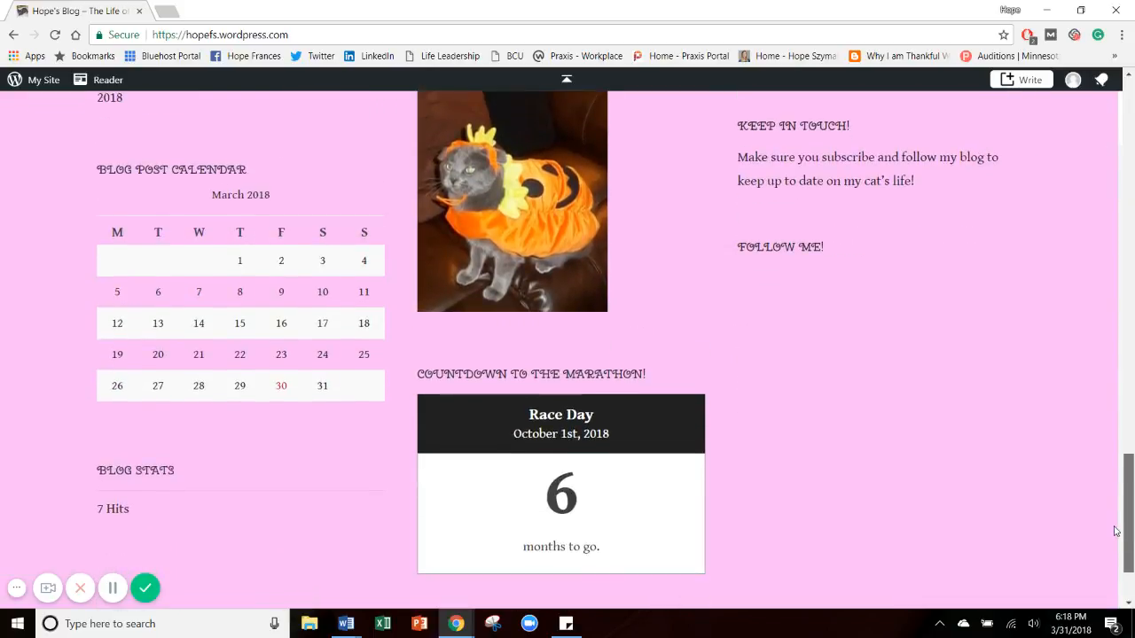
scroll(1117, 492, "up", 2)
scroll(1113, 489, "up", 10)
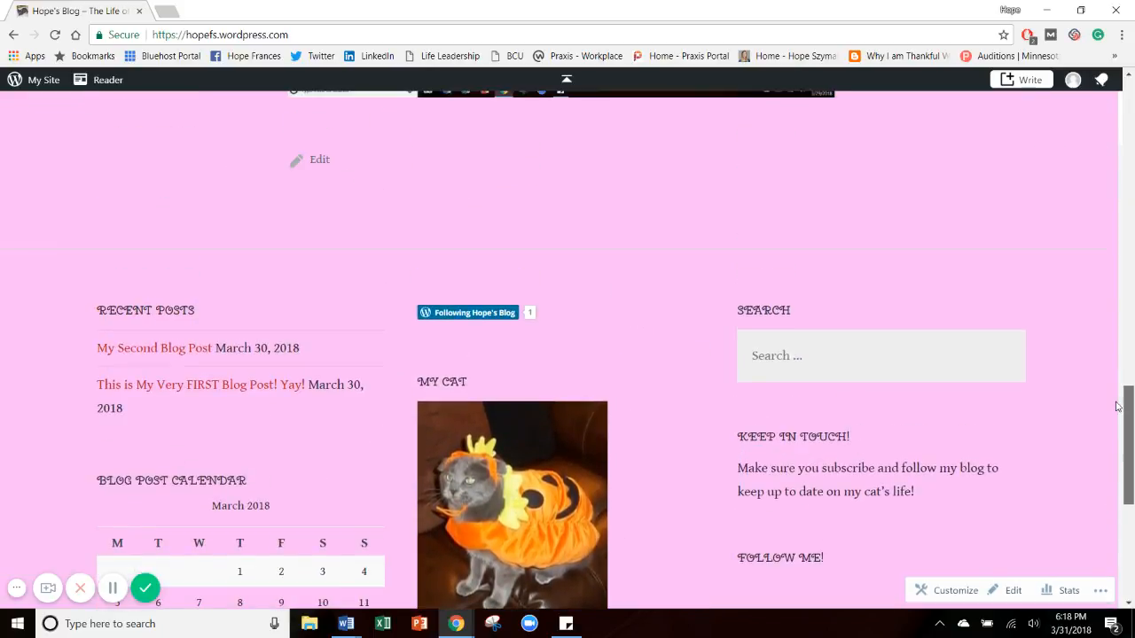
left_click_drag(1126, 232, 1125, 180)
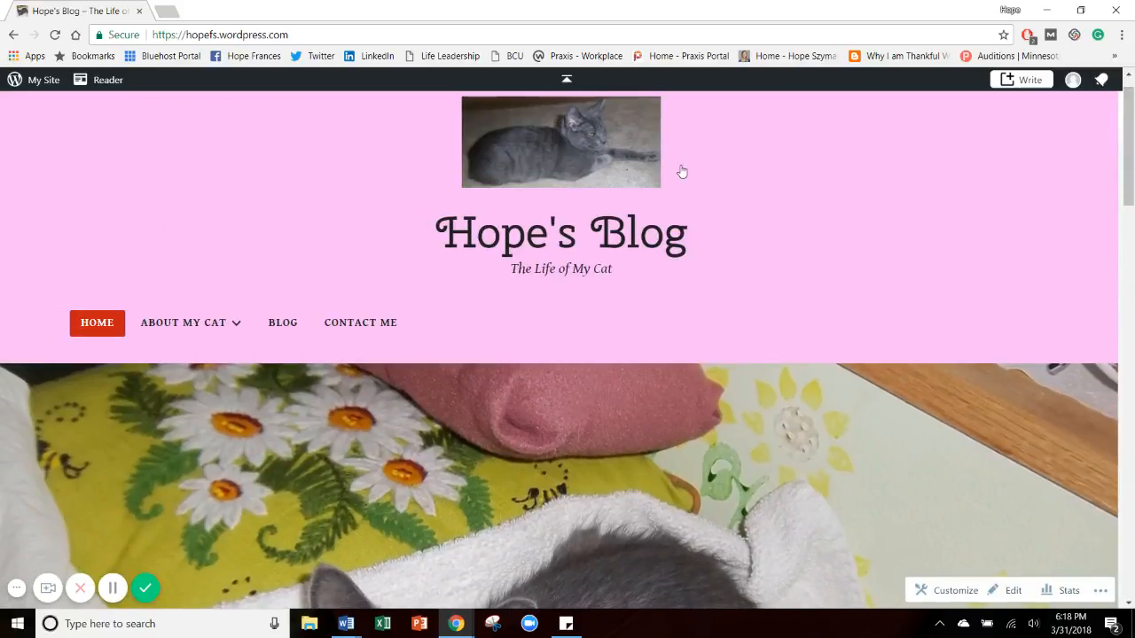
Open the blog's Contact Me page and check the footer widgets there.
left_click(368, 331)
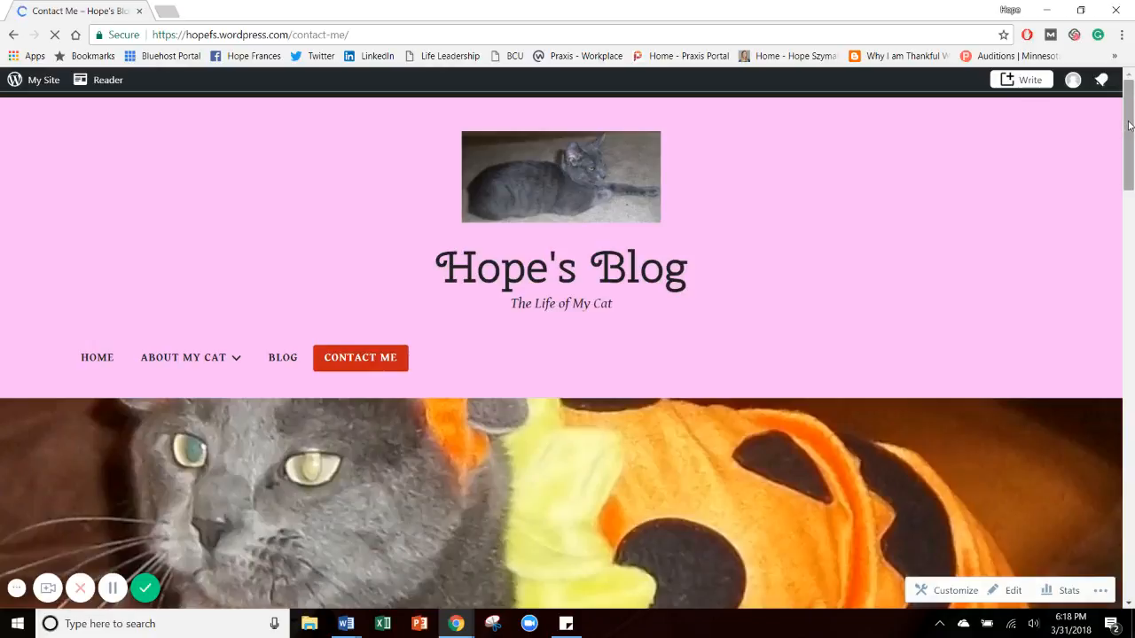
left_click_drag(1131, 158, 1128, 102)
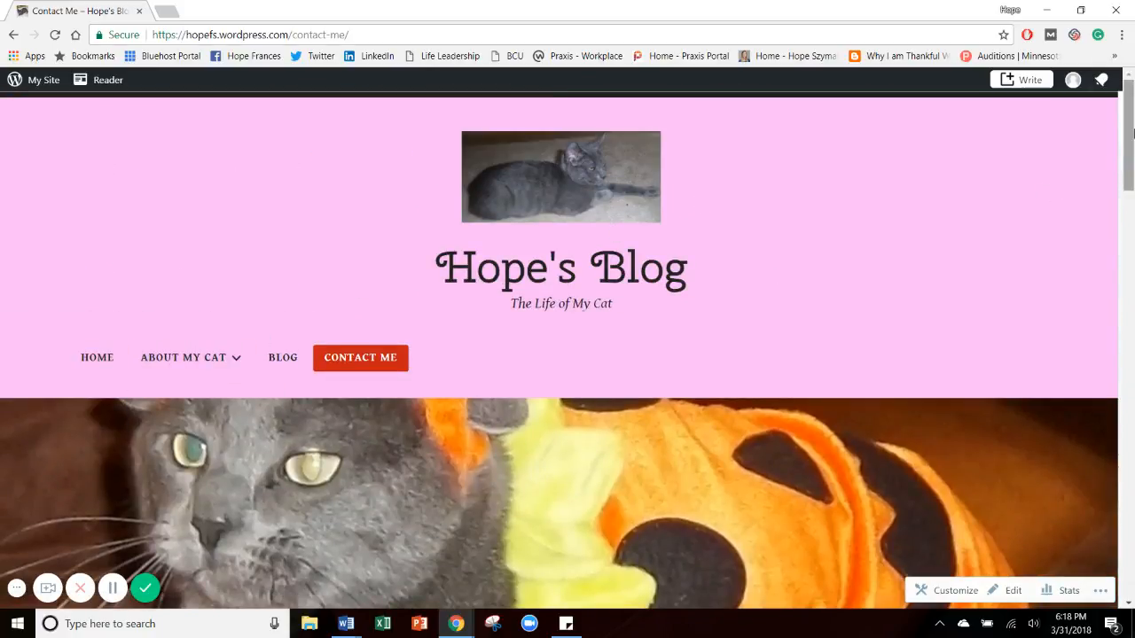
left_click_drag(1132, 131, 1076, 520)
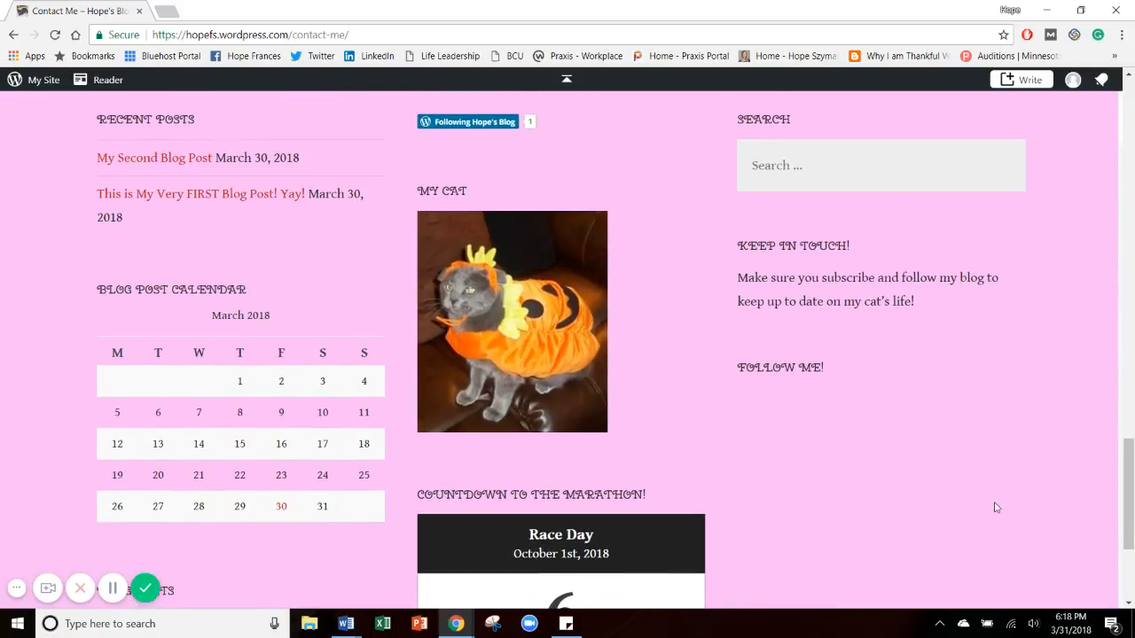